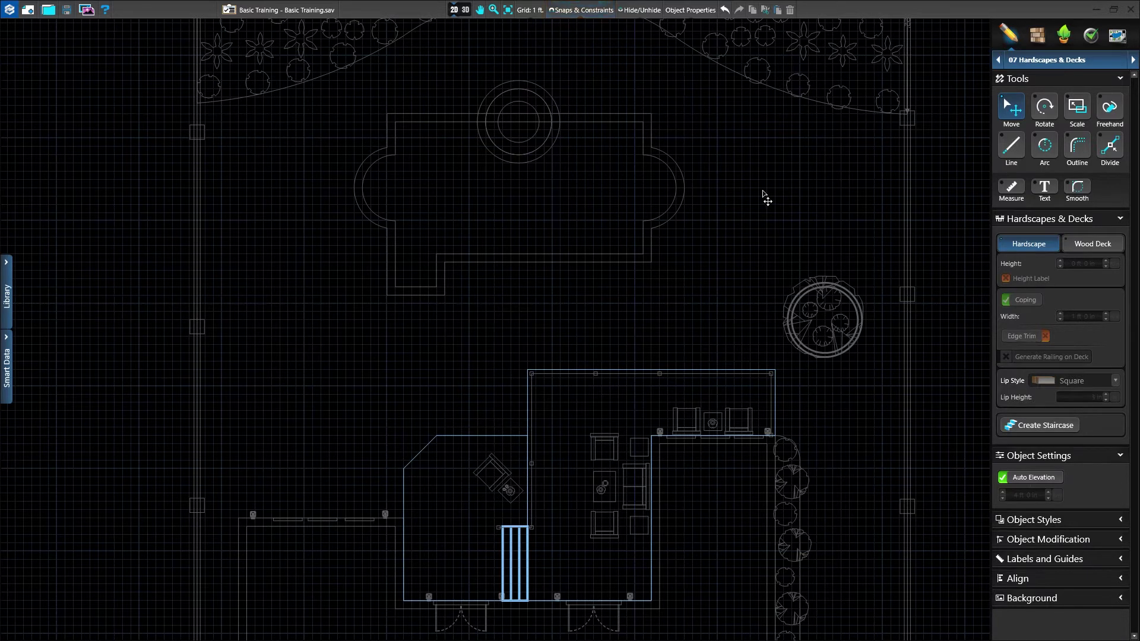
# Start a hardscape at the house's outer corner, drawing an 18' side edge and a 35' edge to the upper deck's corner
pyautogui.moveTo(547, 407); pyautogui.dragTo(544, 285, button='middle')
pyautogui.scroll(2, 540, 354)
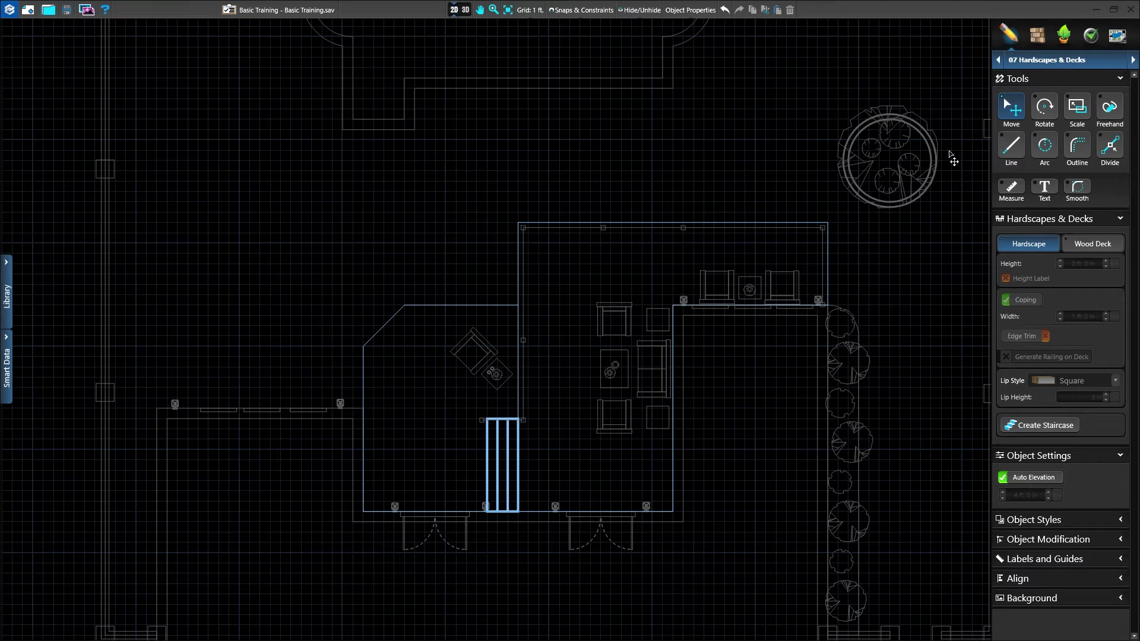
pyautogui.click(1011, 149)
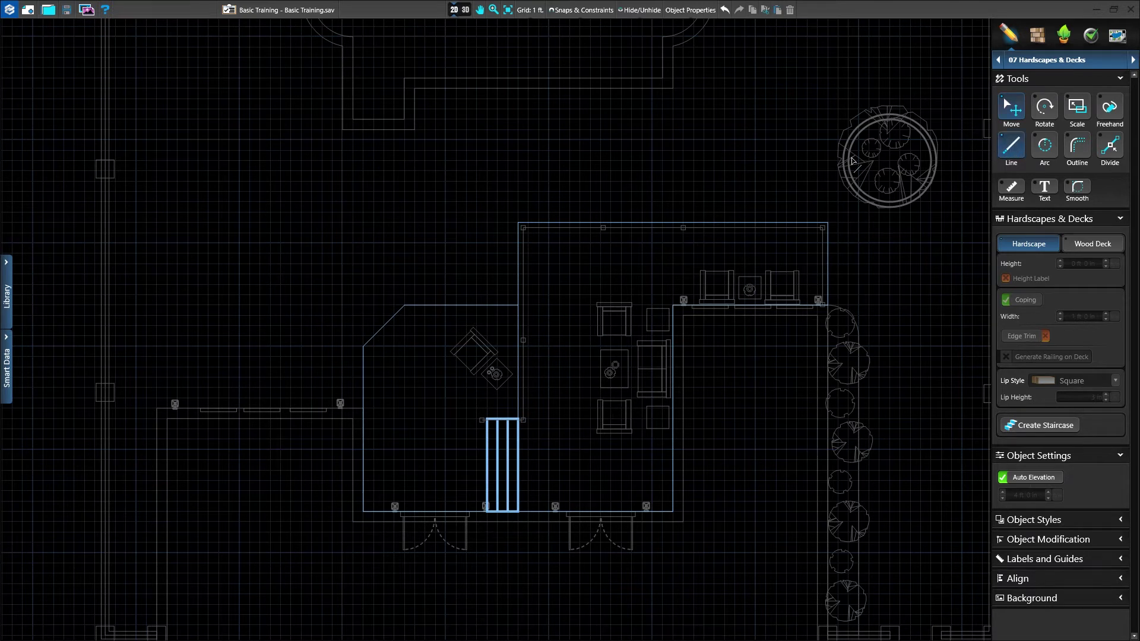
pyautogui.click(155, 409)
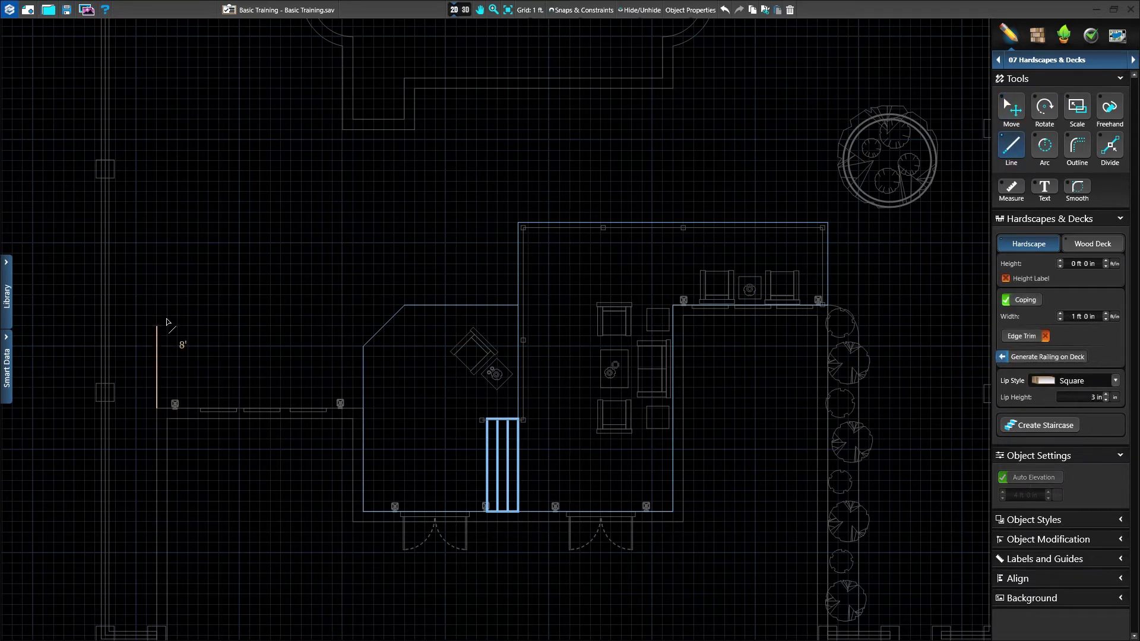
pyautogui.click(158, 223)
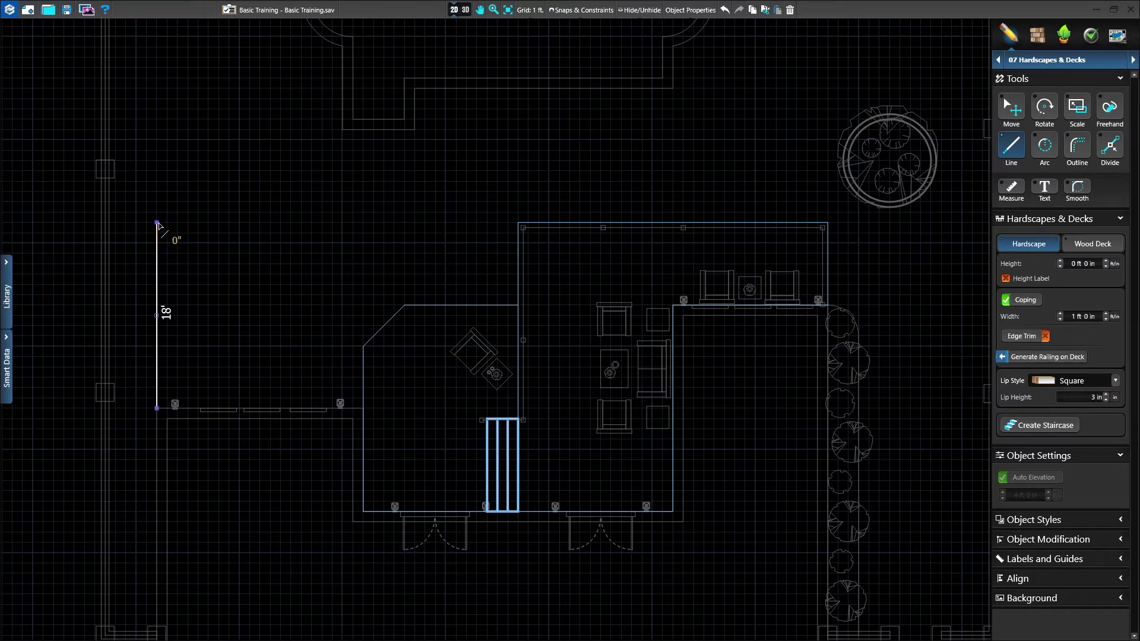
pyautogui.click(519, 223)
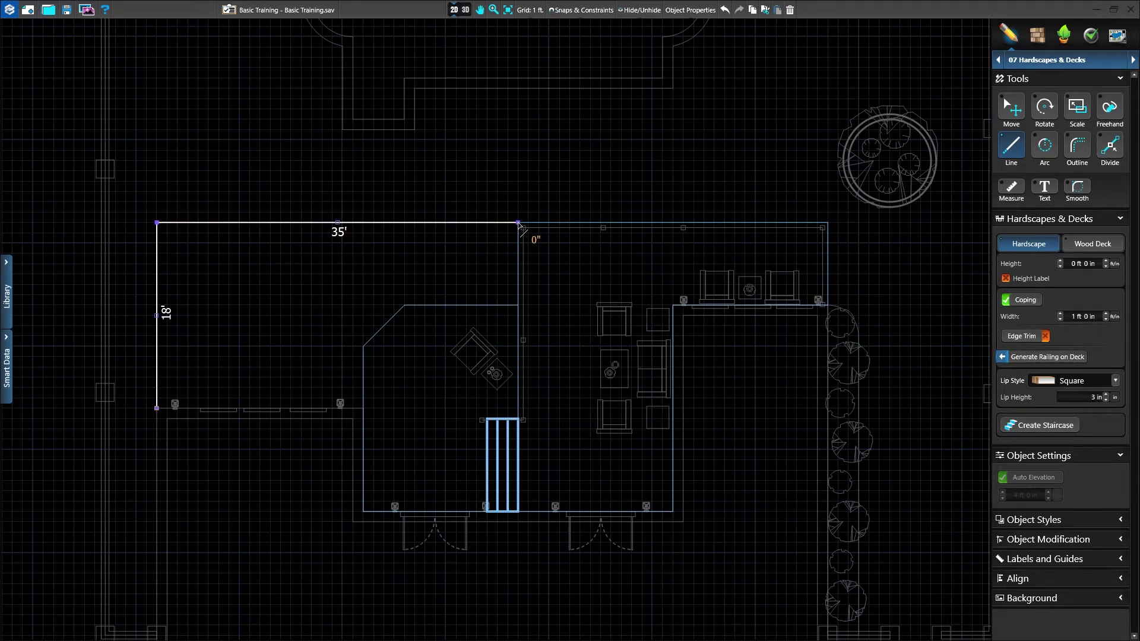
# Outline the deck edges and house wall back to the start to close the patio, and set its height to 2 ft 6 in
pyautogui.press('o')
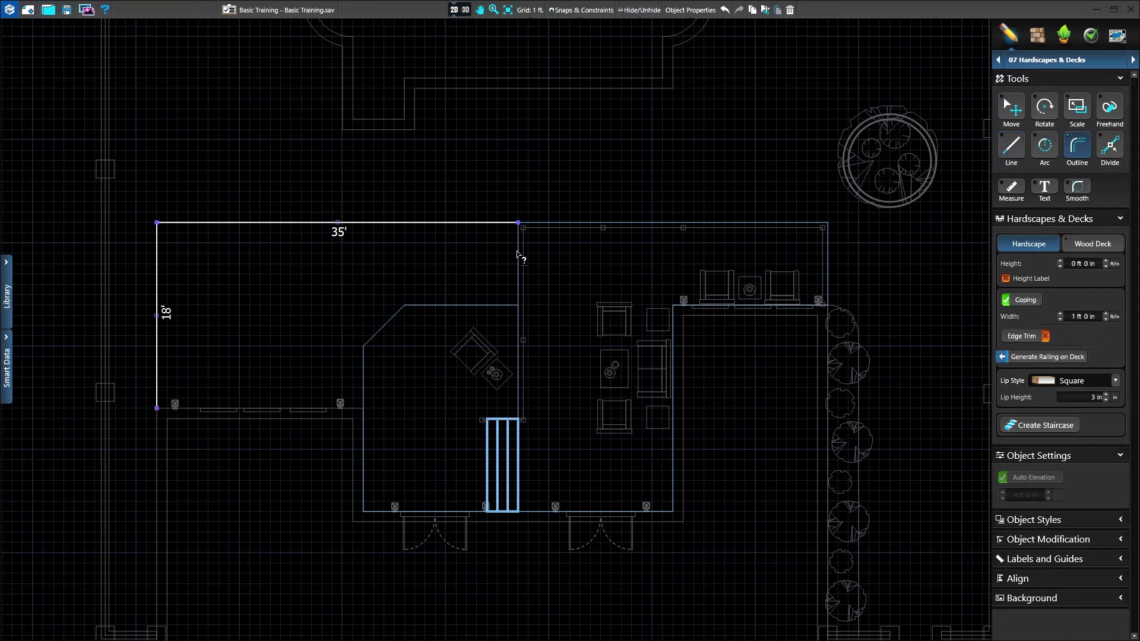
pyautogui.click(519, 305)
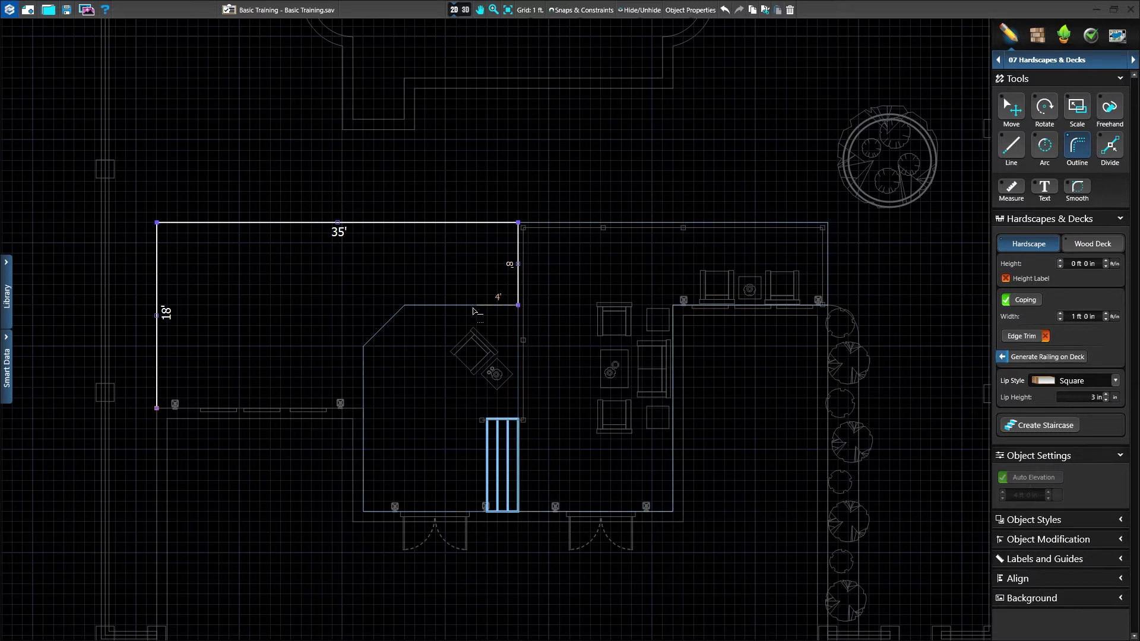
pyautogui.click(398, 308)
pyautogui.click(362, 347)
pyautogui.click(363, 409)
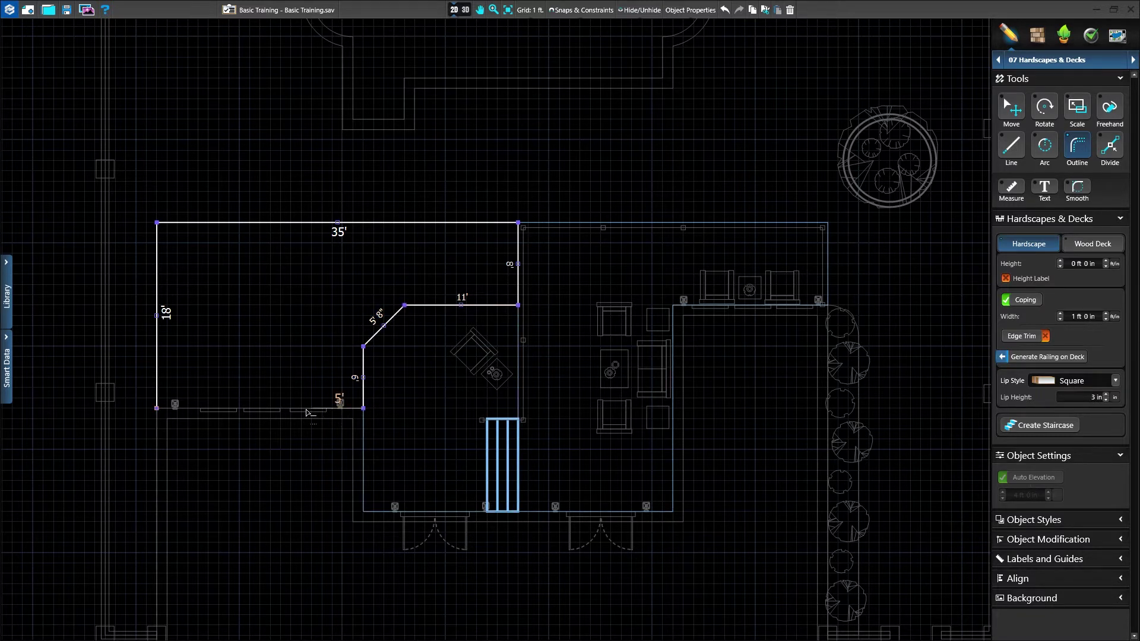
pyautogui.click(157, 408)
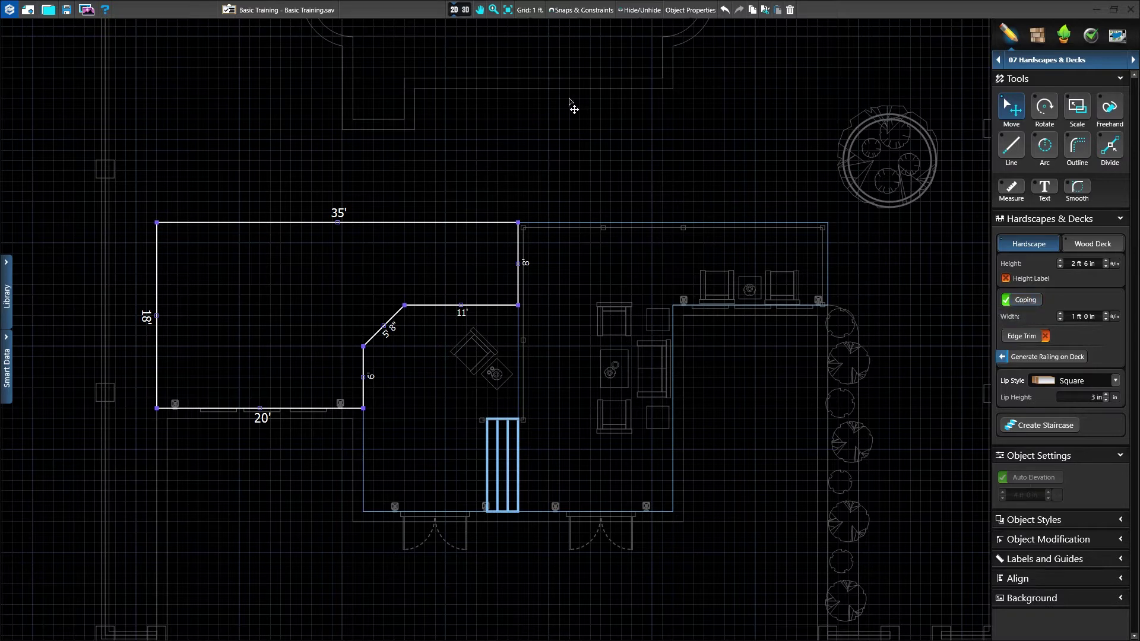
# Try red linear pavers, Arizona Chocolate, Arizona Rose and another flagstone on the pool deck in 3D
pyautogui.click(461, 12)
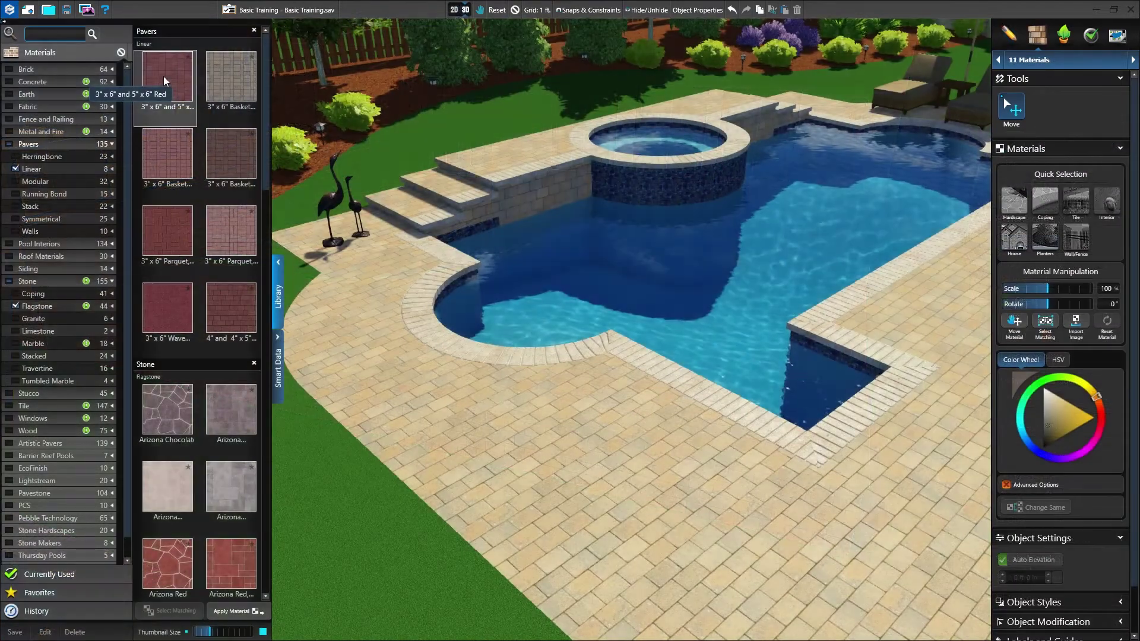
pyautogui.click(162, 76)
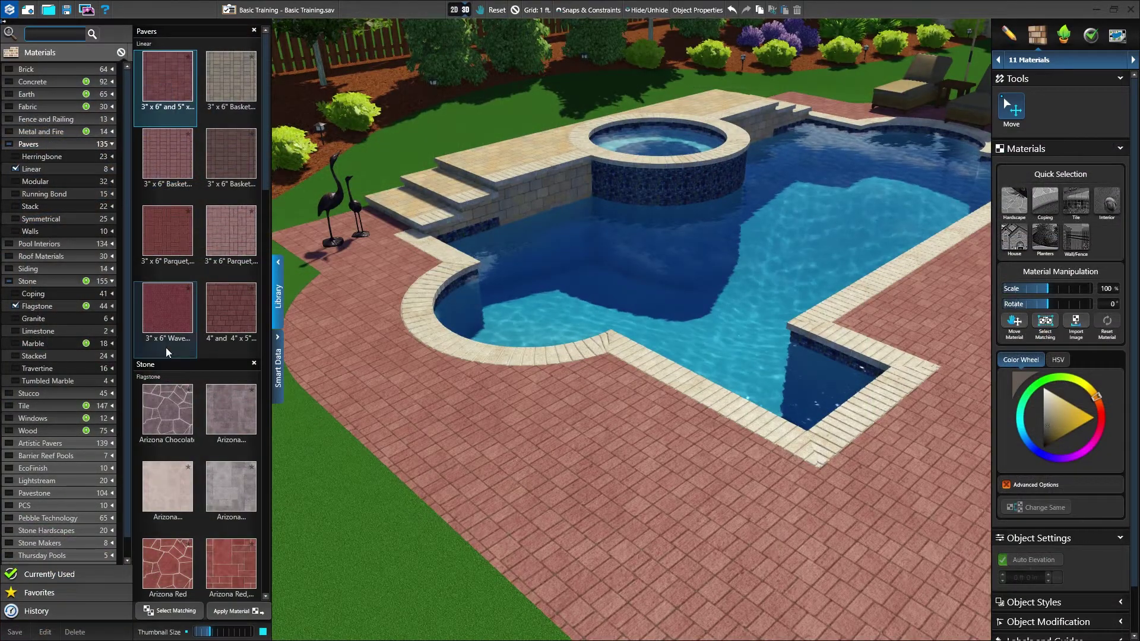
pyautogui.click(173, 416)
pyautogui.scroll(-3, 173, 417)
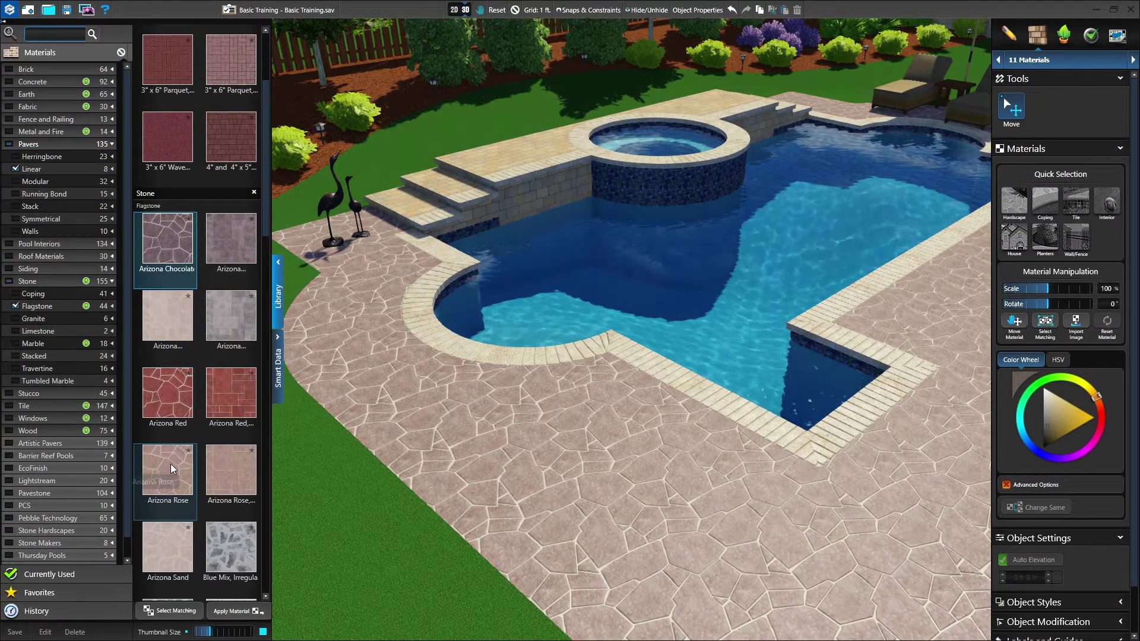
pyautogui.click(169, 465)
pyautogui.scroll(-3, 170, 464)
pyautogui.click(168, 501)
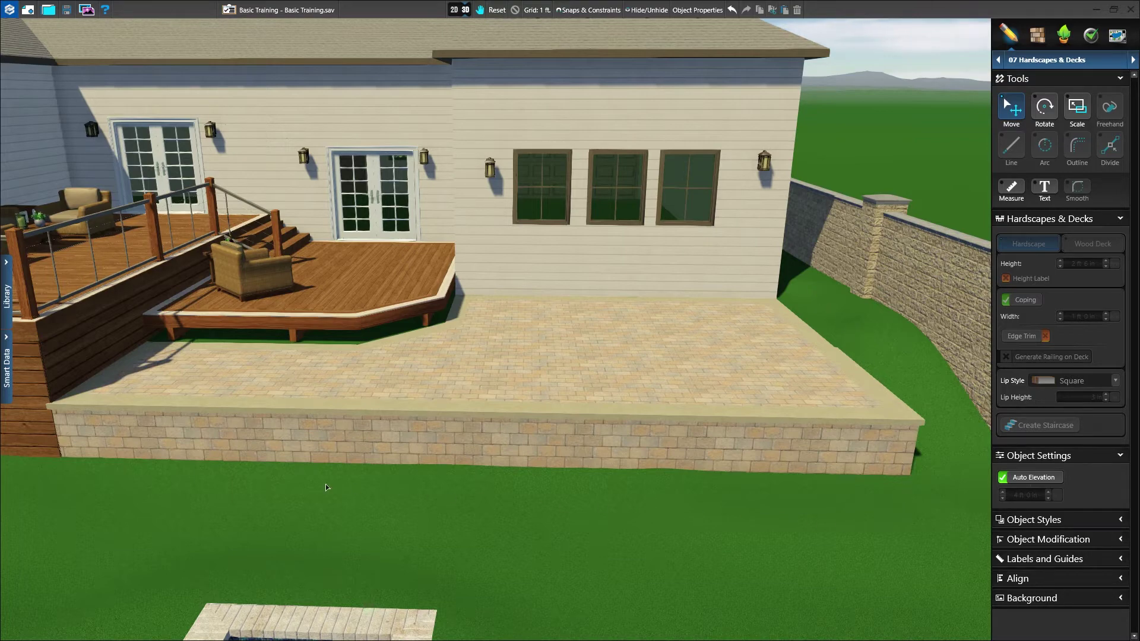
# Inspect the raised patio in 3D, select it in plan and look over its lip style options
pyautogui.moveTo(818, 444); pyautogui.dragTo(853, 333, button='middle')
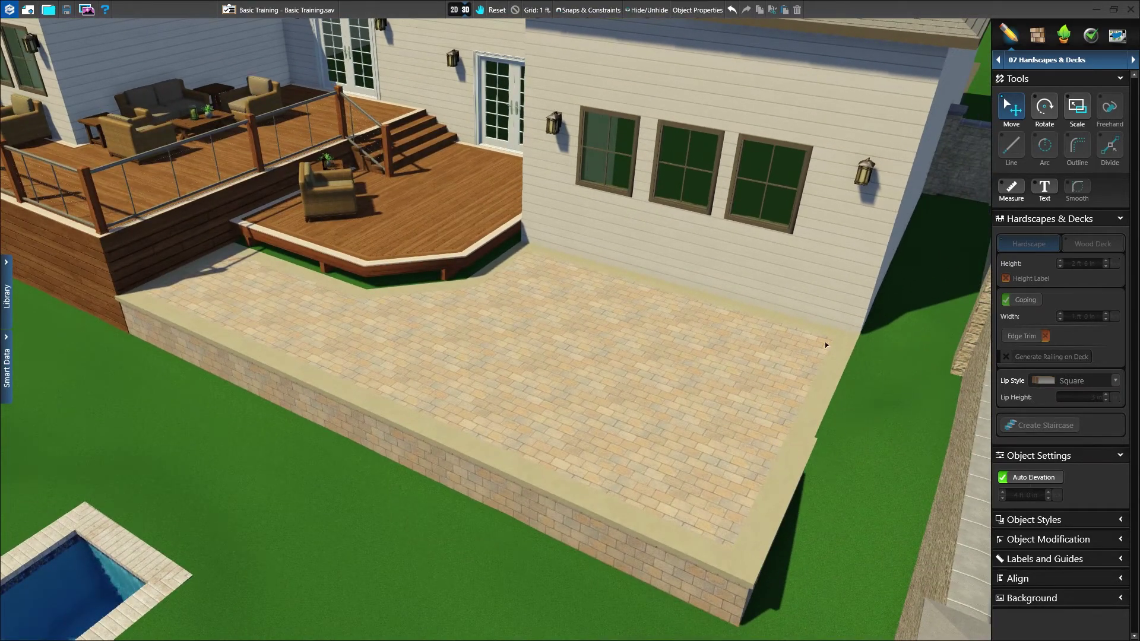
pyautogui.moveTo(454, 493); pyautogui.dragTo(530, 451, button='middle')
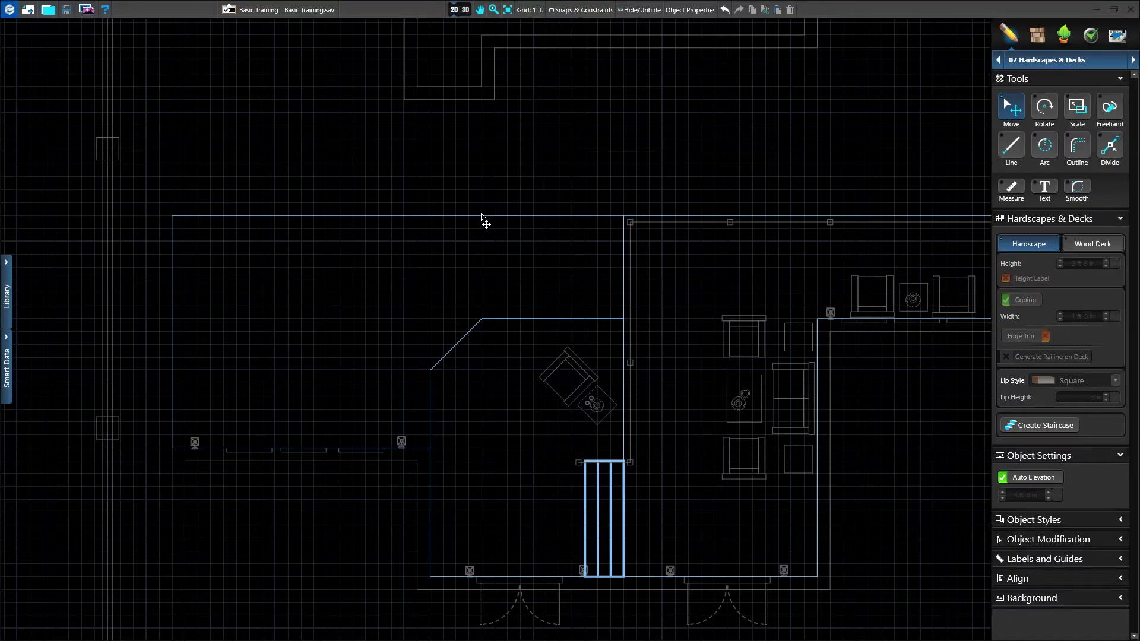
pyautogui.click(482, 217)
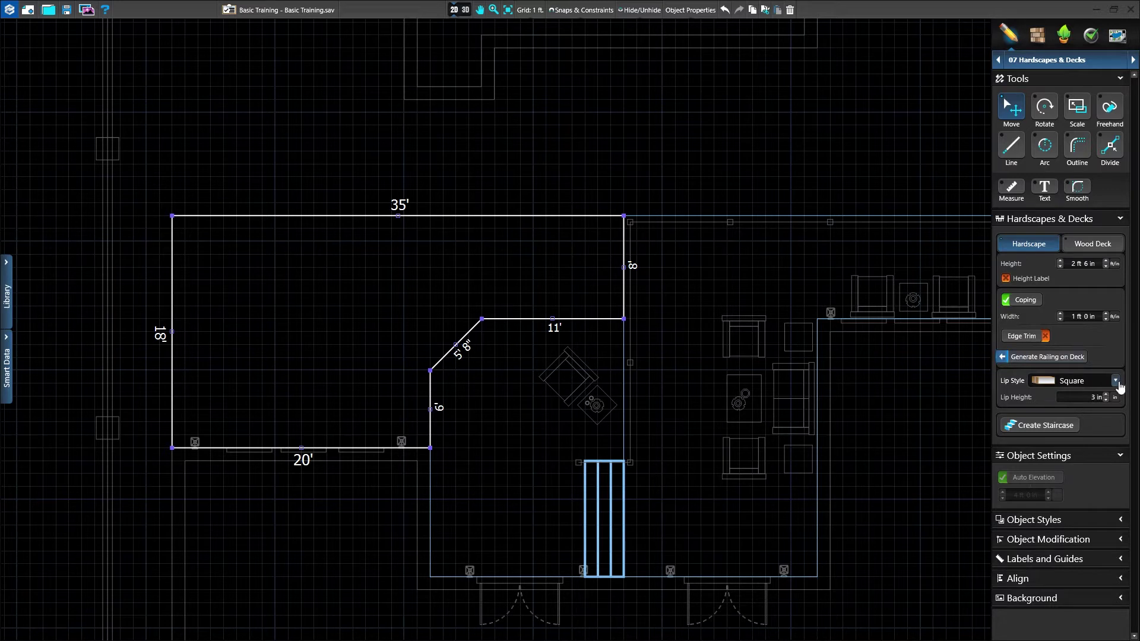
pyautogui.click(1116, 381)
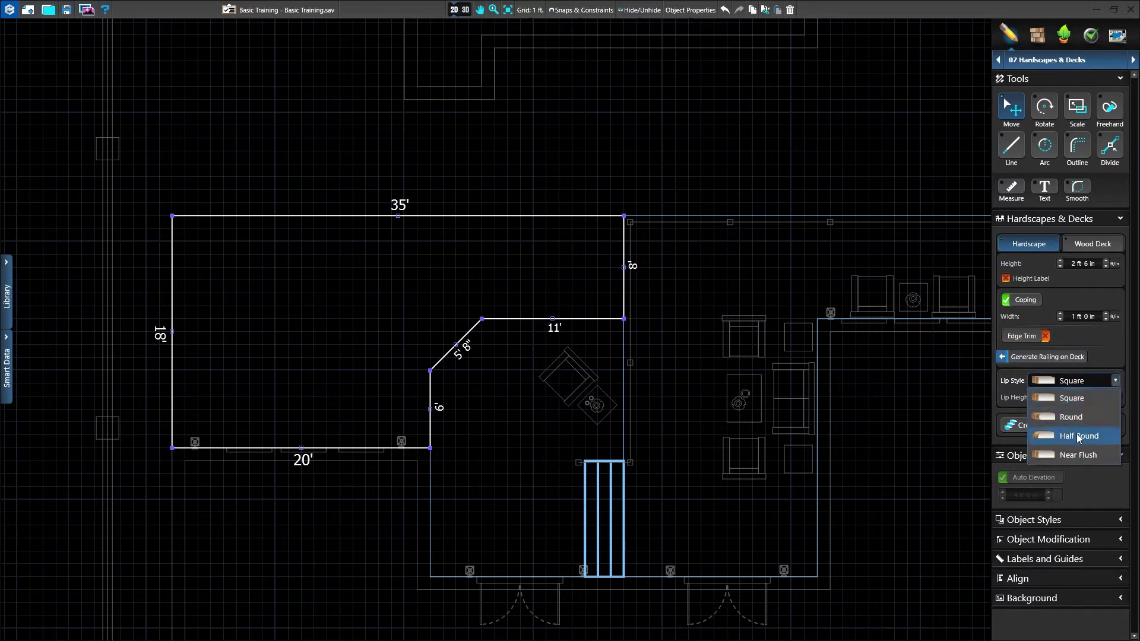
pyautogui.click(1102, 379)
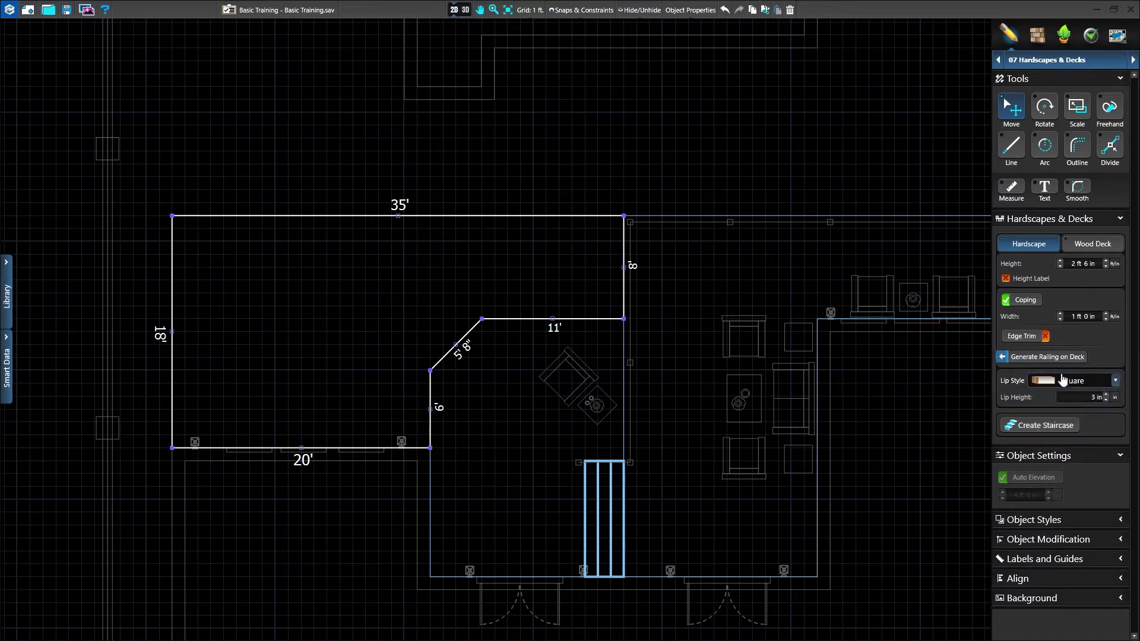
pyautogui.click(462, 11)
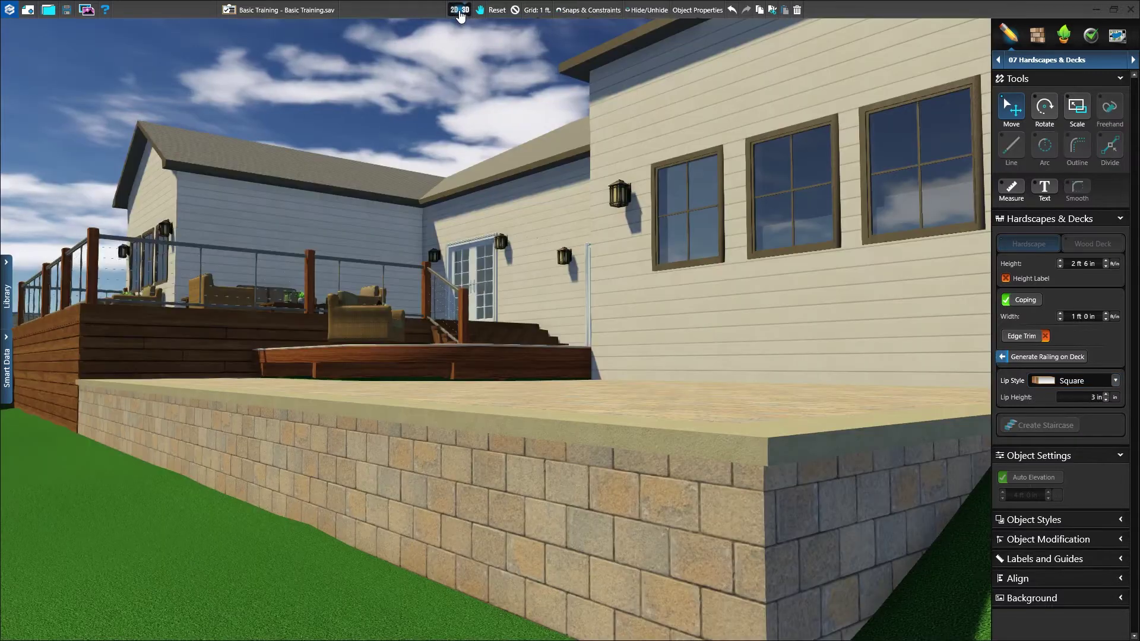
# Try the Round and Near Flush lip styles on the raised patio's coping, and return it to Square
pyautogui.click(1054, 383)
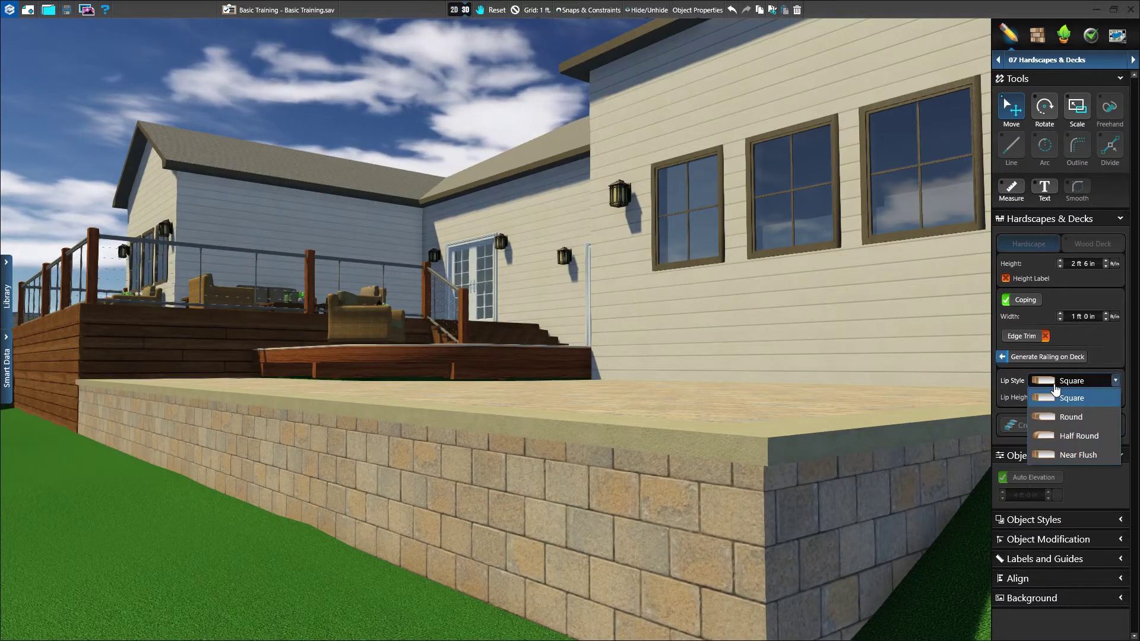
pyautogui.click(1062, 417)
pyautogui.click(1060, 383)
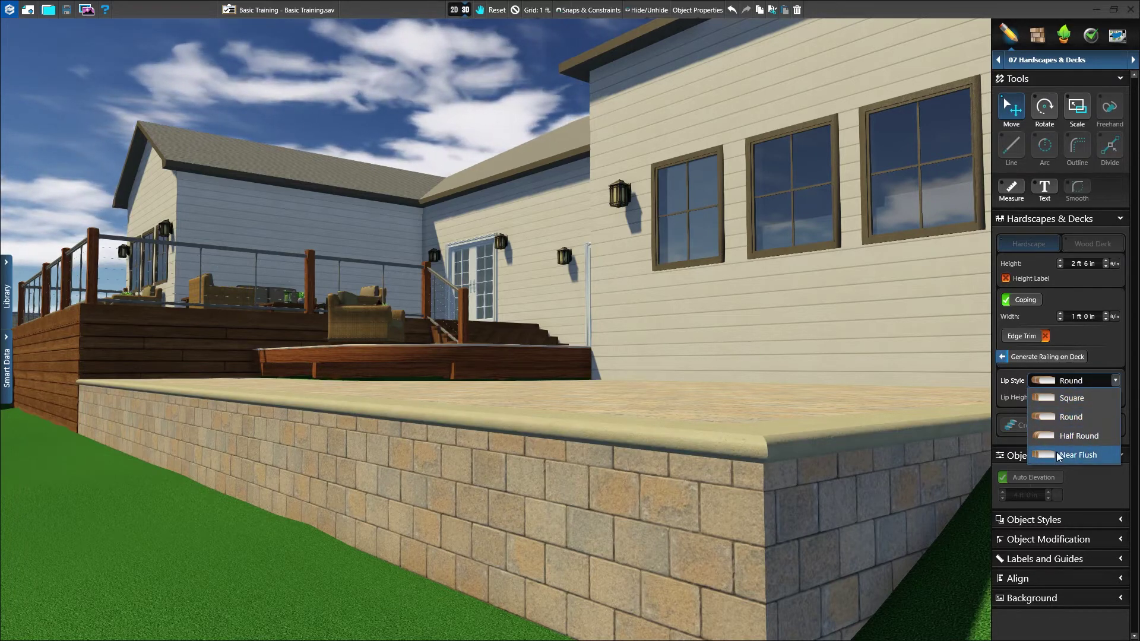
pyautogui.click(1056, 453)
pyautogui.click(1051, 382)
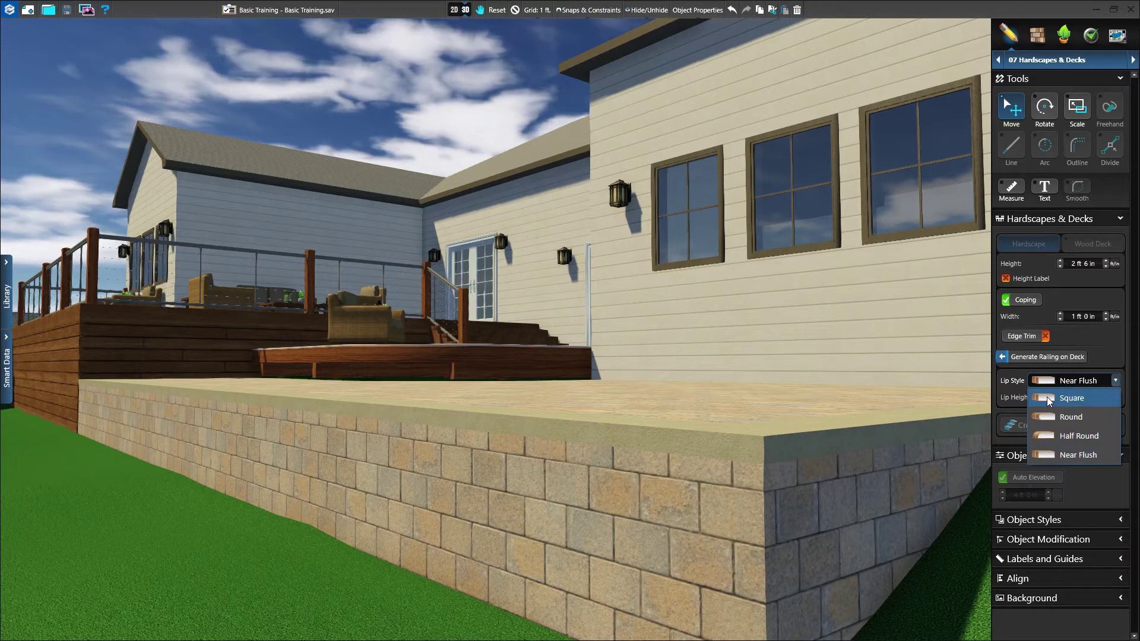
pyautogui.click(1048, 399)
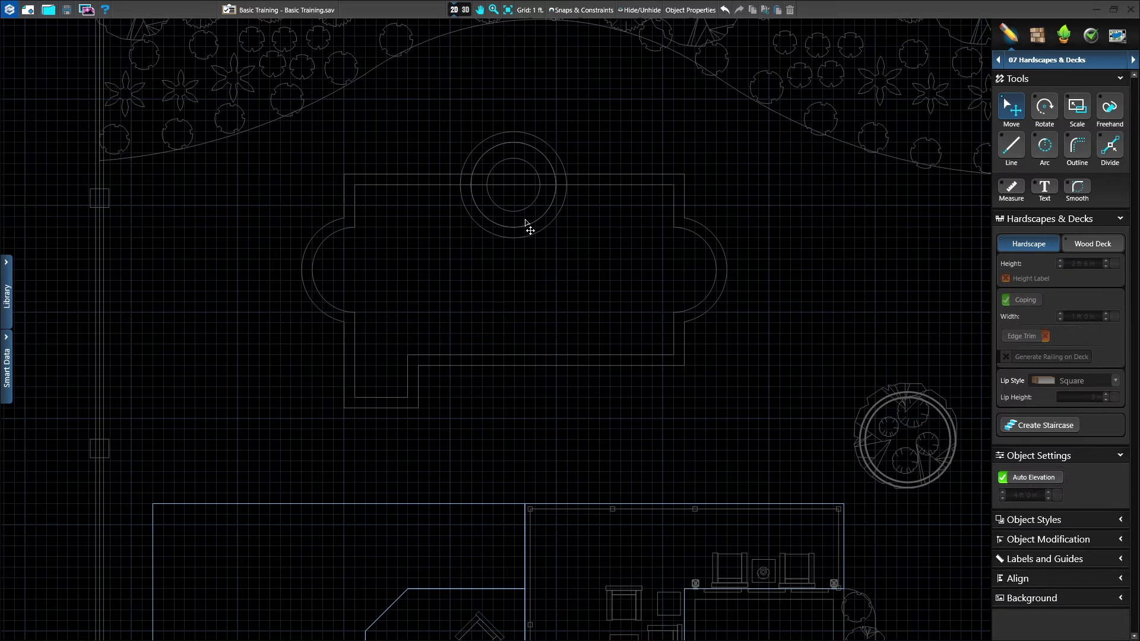
# Outline the pool's far side at a 5' offset, from the midpoint of one end arc around to the midpoint of the opposite arc
pyautogui.click(1080, 150)
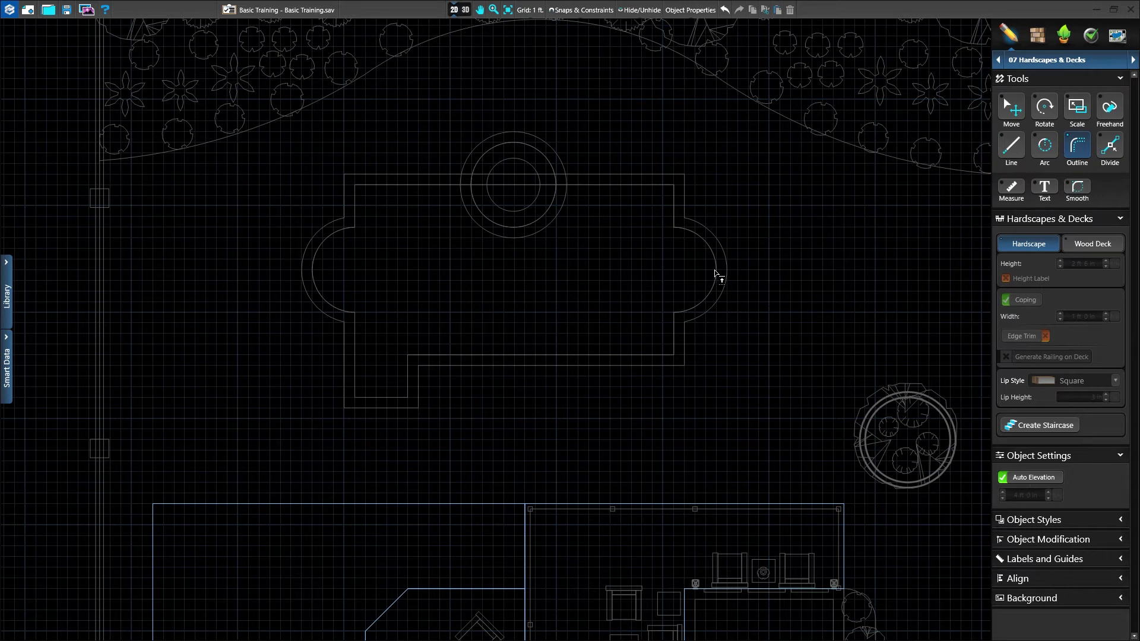
pyautogui.hotkey('ctrl', 'z')
pyautogui.click(716, 271)
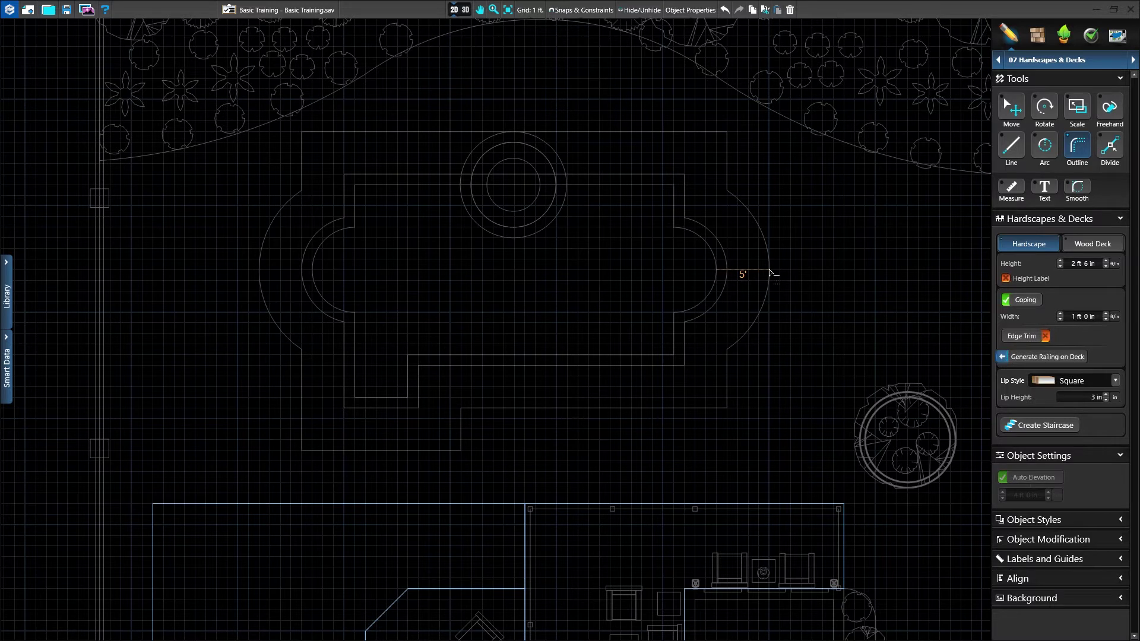
pyautogui.click(769, 270)
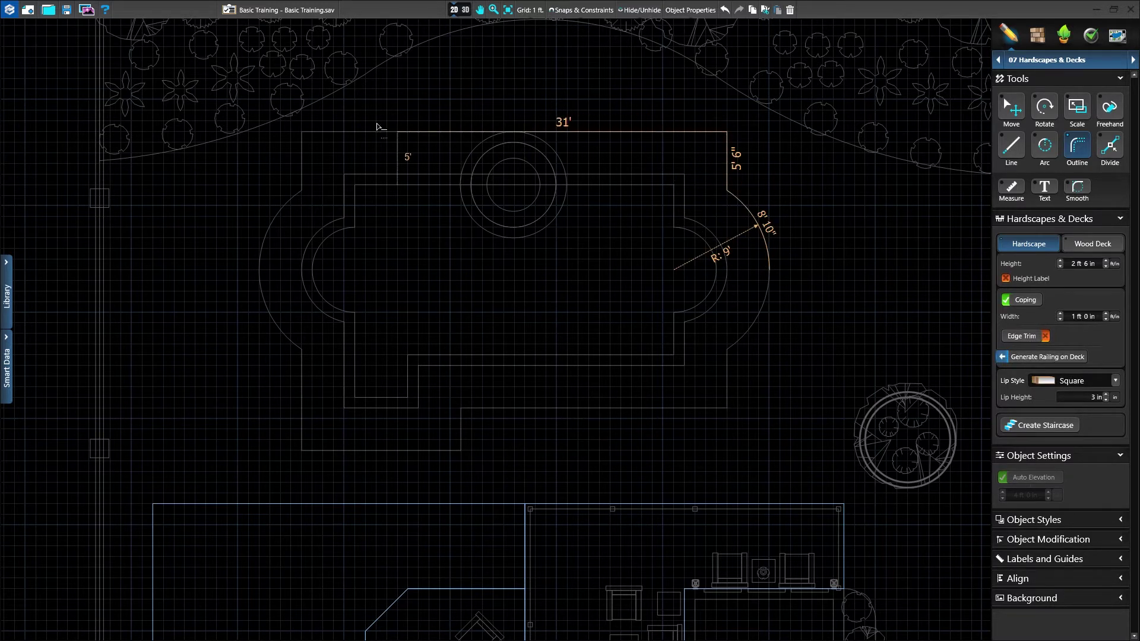
pyautogui.click(259, 270)
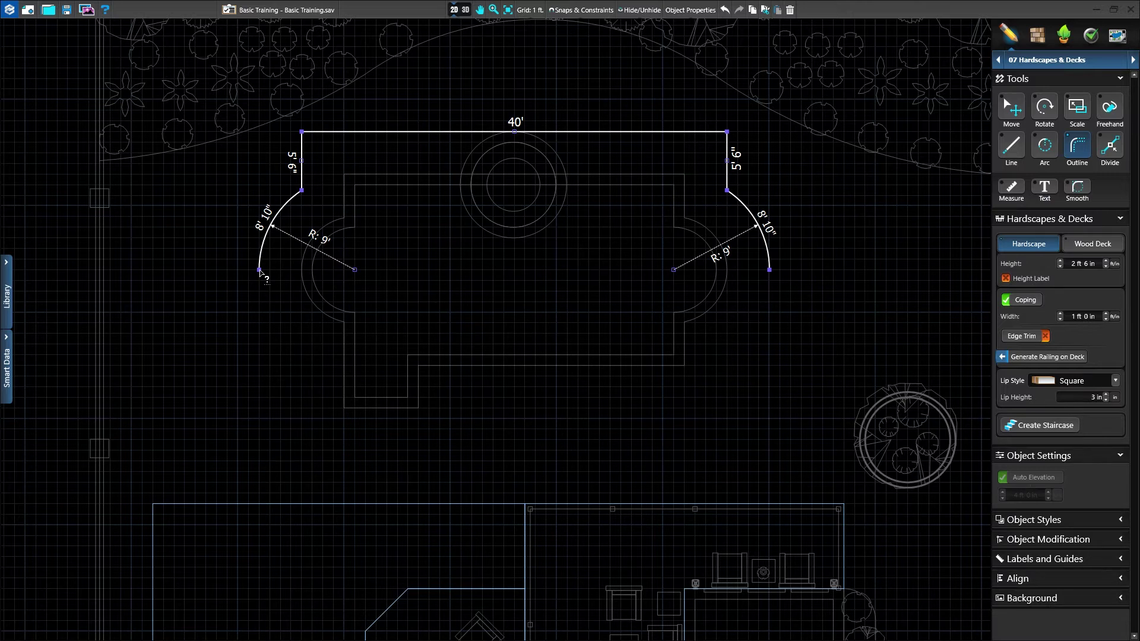
# Close the pool deck with 22' sides and a 48' edge along the raised patio and deck, and lower its height to ground level
pyautogui.press('l')
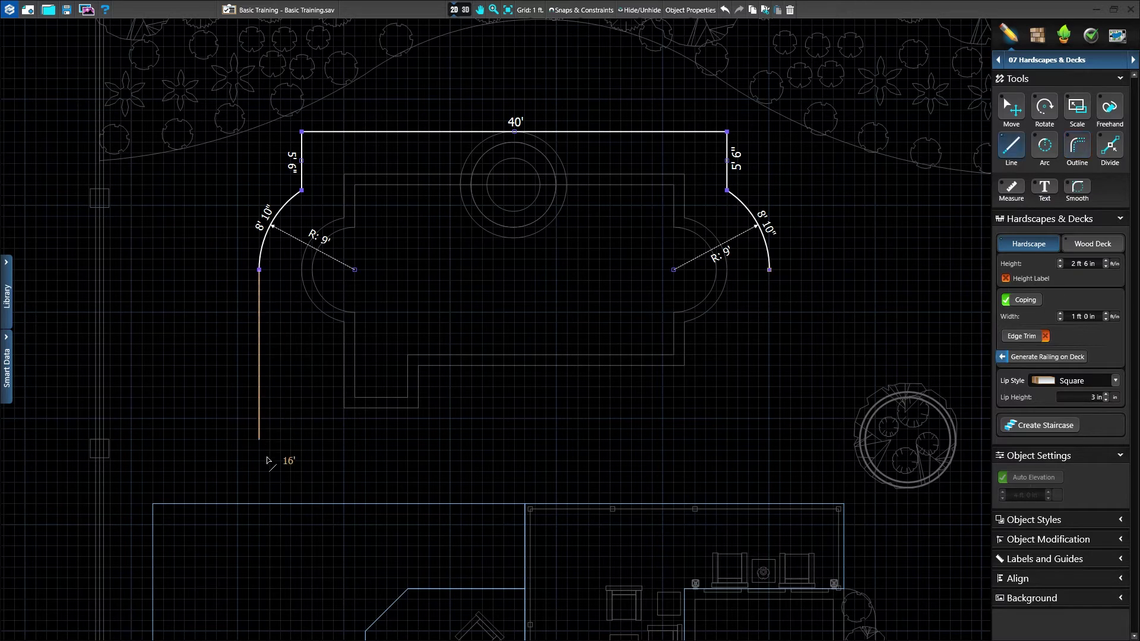
pyautogui.click(259, 504)
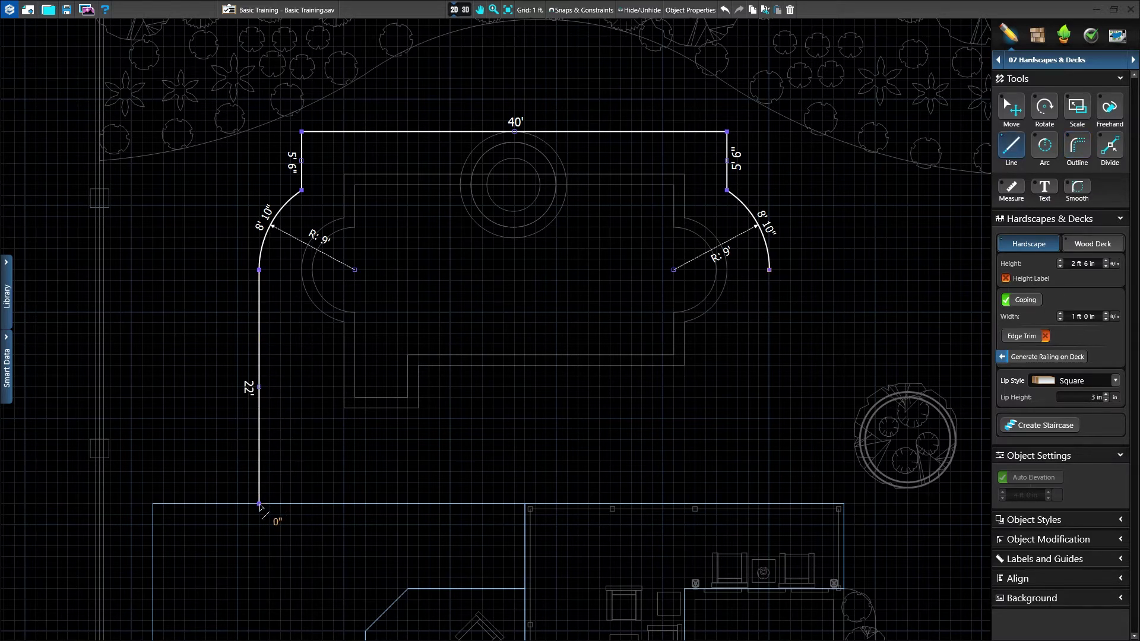
pyautogui.click(770, 505)
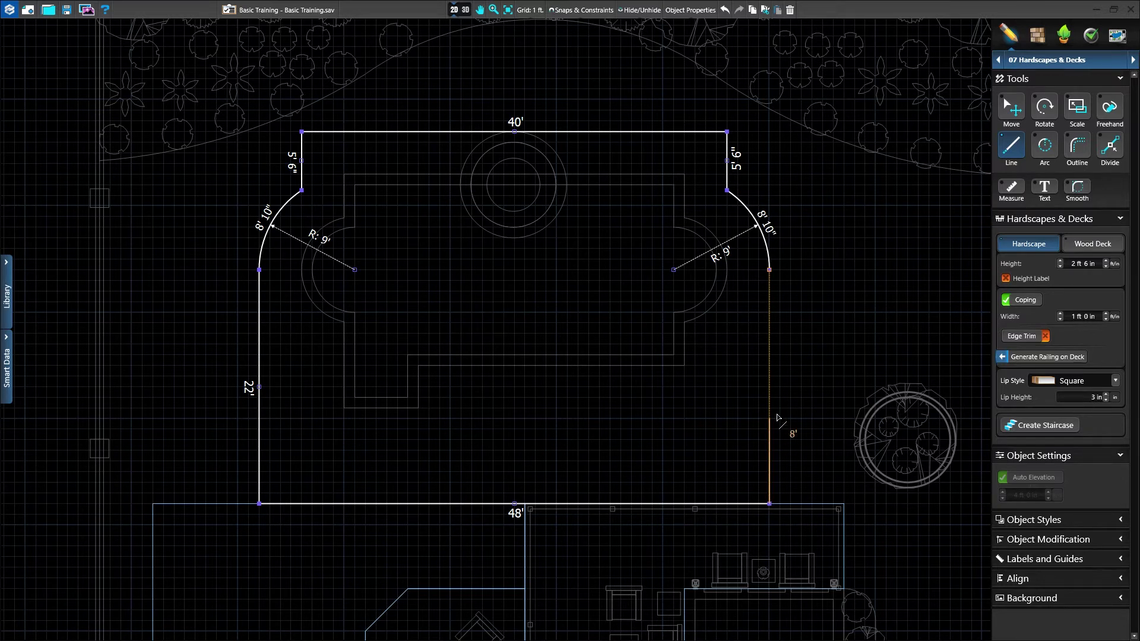
pyautogui.doubleClick(770, 504)
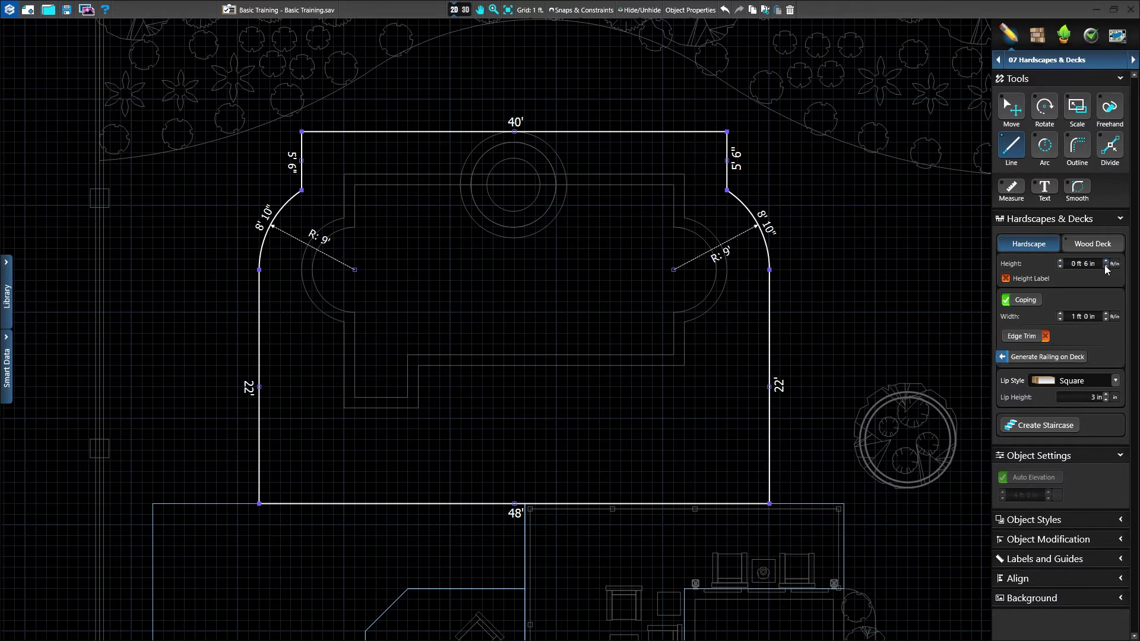
pyautogui.click(1011, 108)
# Inspect the new pool deck and the adjoining raised patio in 3D from several angles
pyautogui.click(465, 10)
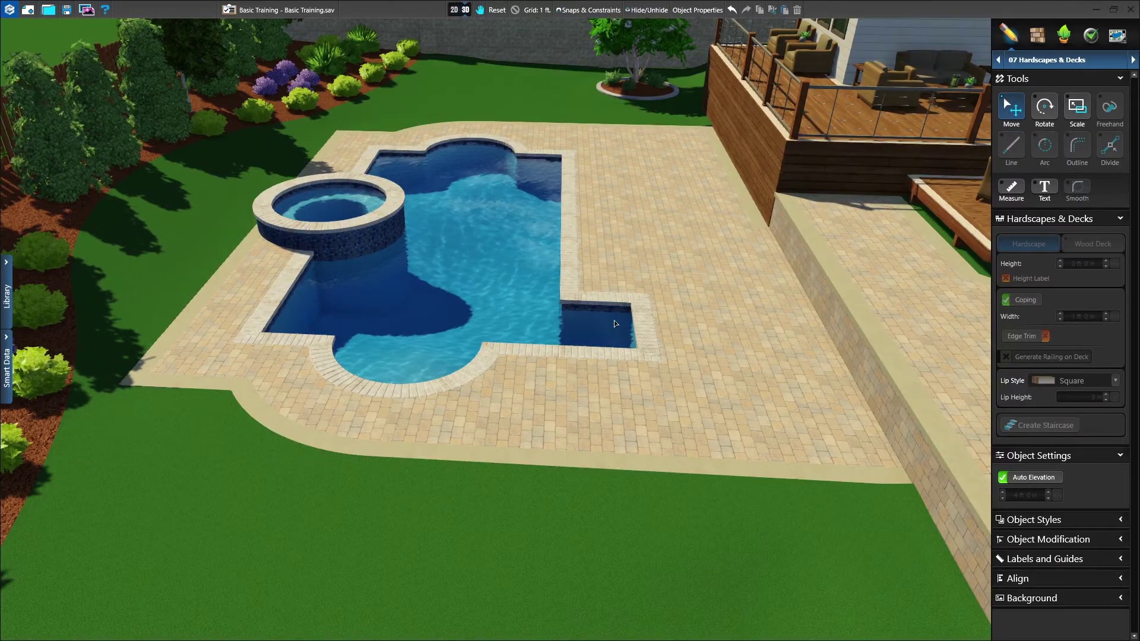
pyautogui.moveTo(501, 156); pyautogui.dragTo(459, 199, button='middle')
pyautogui.moveTo(661, 191); pyautogui.dragTo(607, 351, button='middle')
pyautogui.scroll(-2, 475, 423)
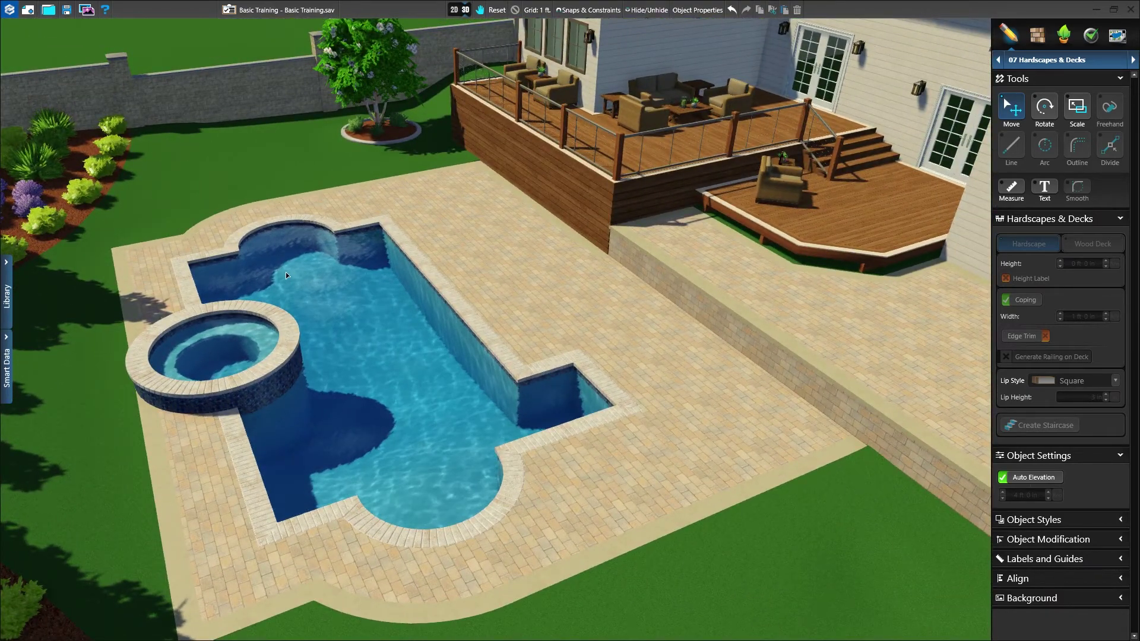
pyautogui.moveTo(473, 362); pyautogui.dragTo(537, 382, button='middle')
pyautogui.scroll(3, 562, 385)
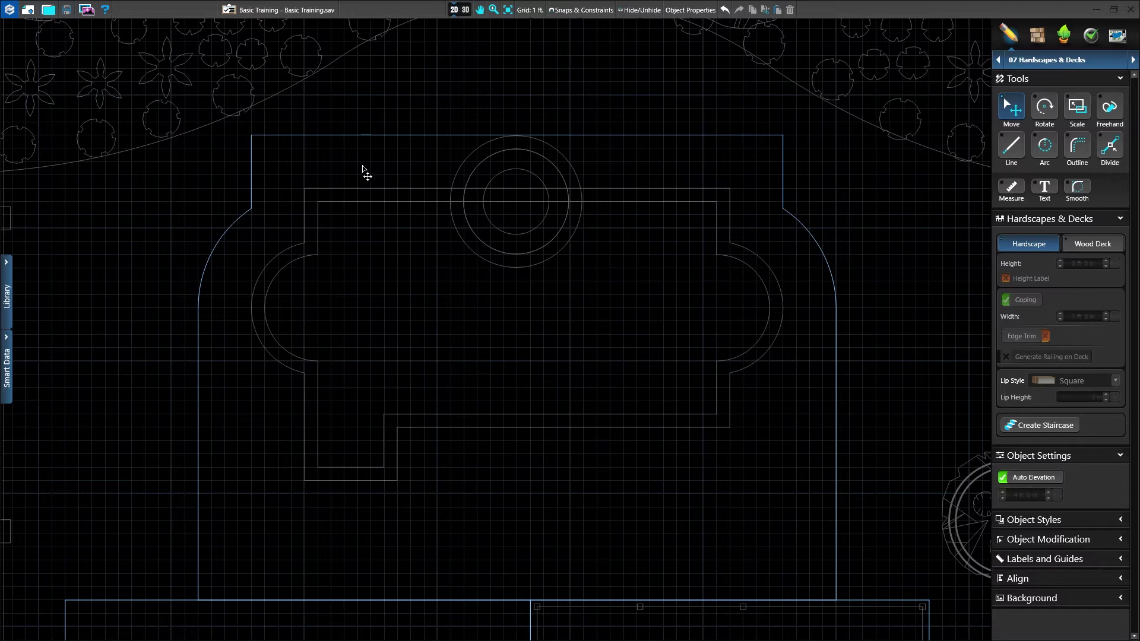
# Outline a 2' by 5' hardscape step on the pool deck's far edge, starting from the pool's inner corner beside the spa
pyautogui.click(1009, 151)
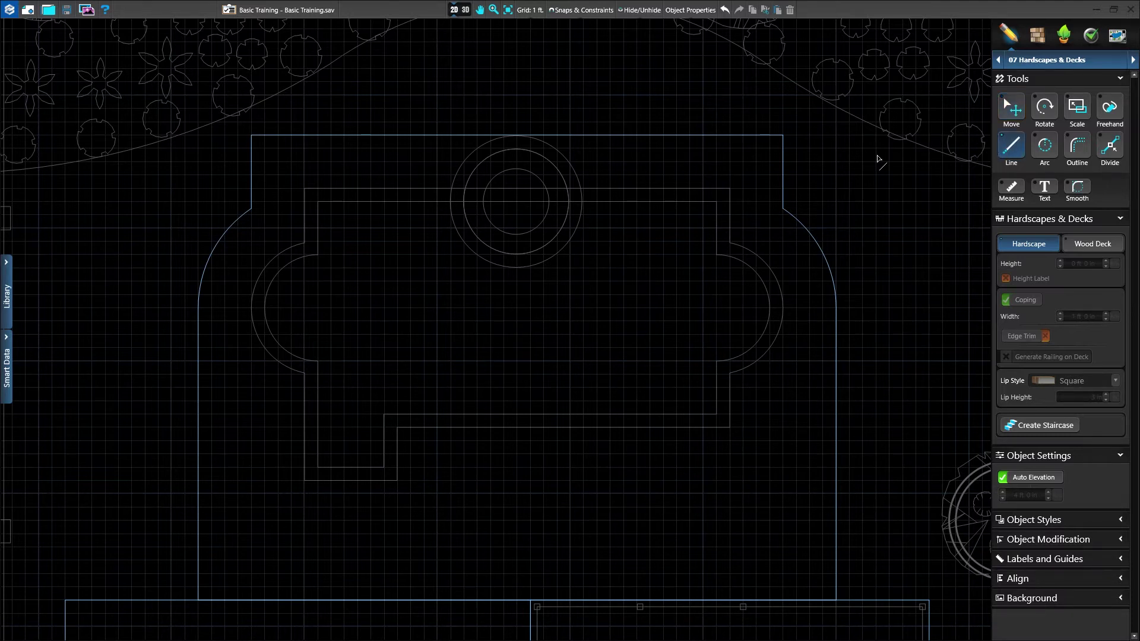
pyautogui.click(718, 205)
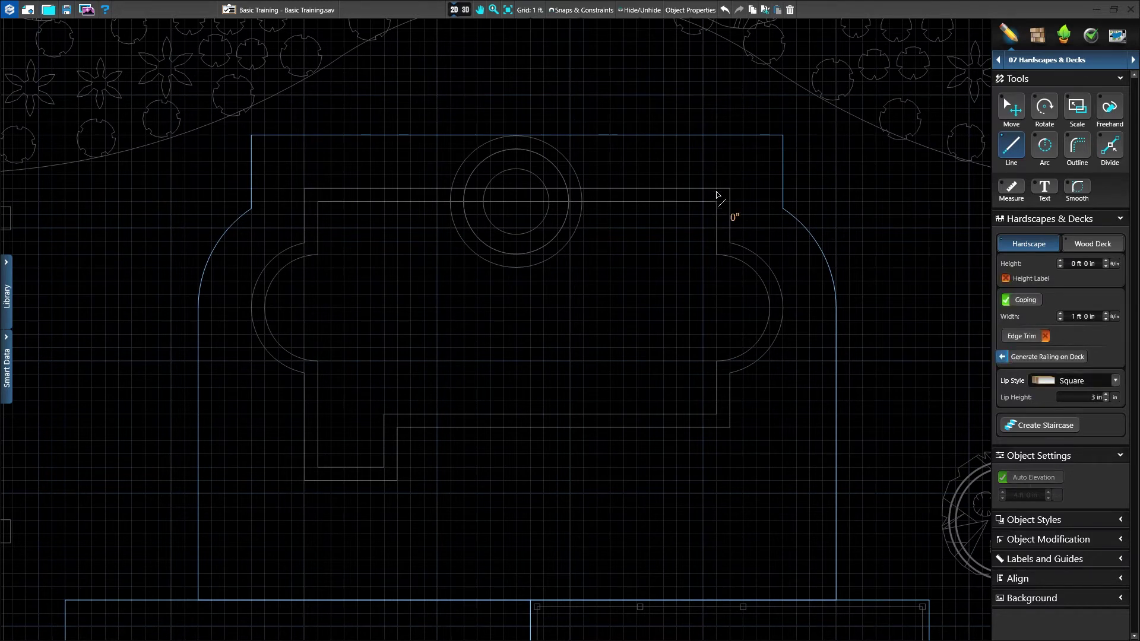
pyautogui.click(717, 135)
pyautogui.click(689, 137)
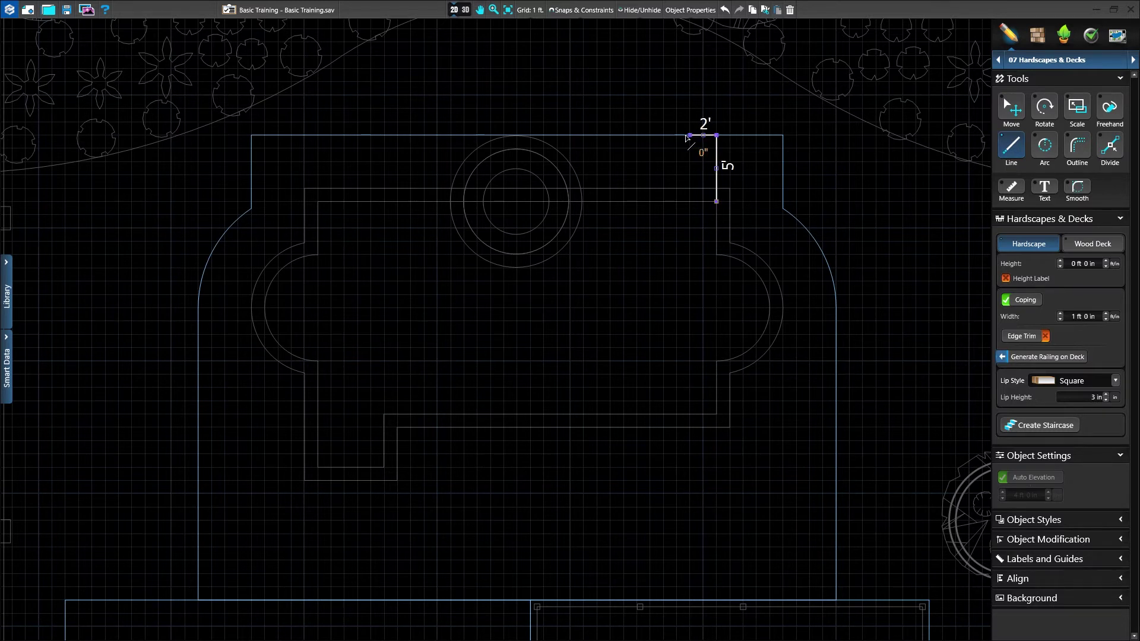
pyautogui.click(688, 203)
pyautogui.click(716, 202)
# Outline a second 2' by 5' step against the first one, toward the spa, at a height of 1 ft 0 in
pyautogui.click(689, 203)
pyautogui.click(663, 202)
pyautogui.click(663, 136)
pyautogui.click(690, 135)
pyautogui.click(690, 202)
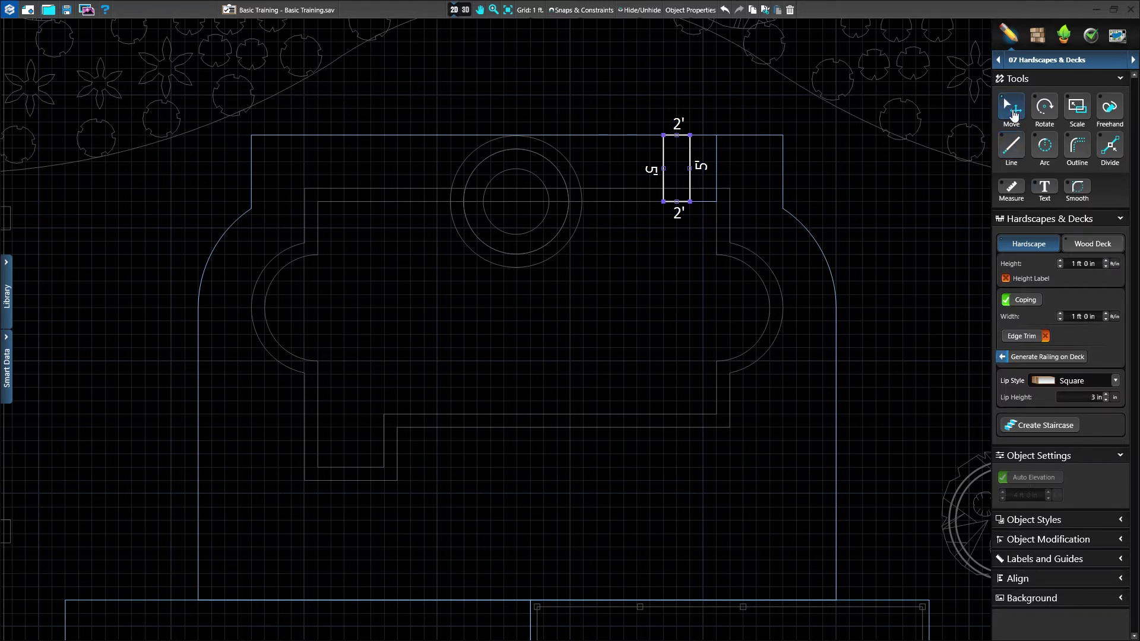
# Outline a 22' by 5' platform behind the spa from the second step, 1 ft 6 in high, and check it in 3D
pyautogui.click(1079, 146)
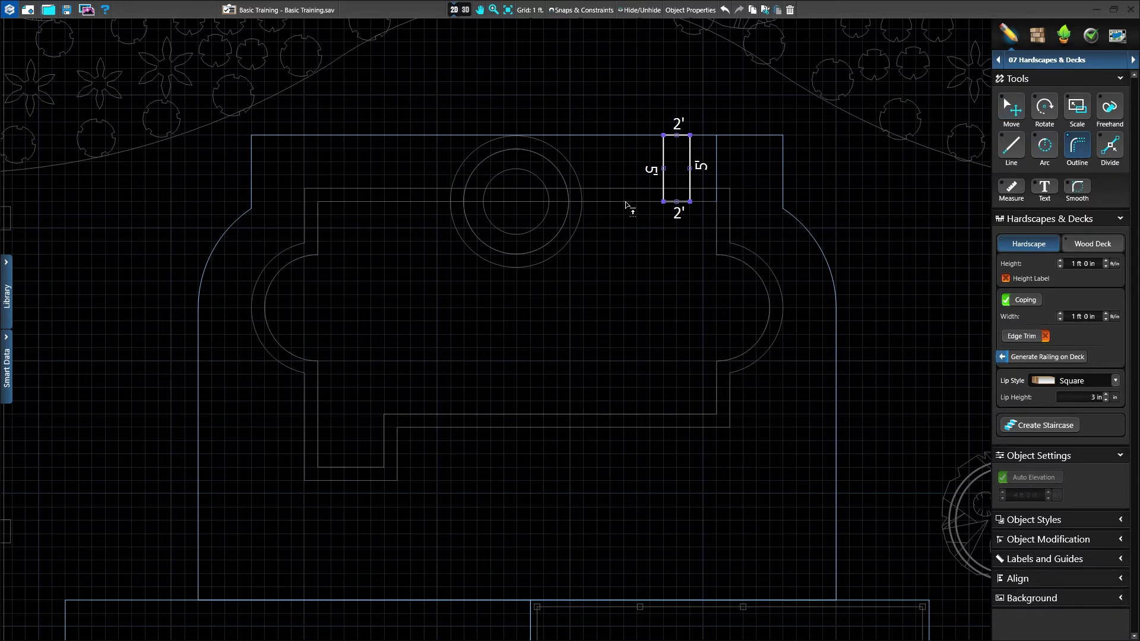
pyautogui.click(664, 139)
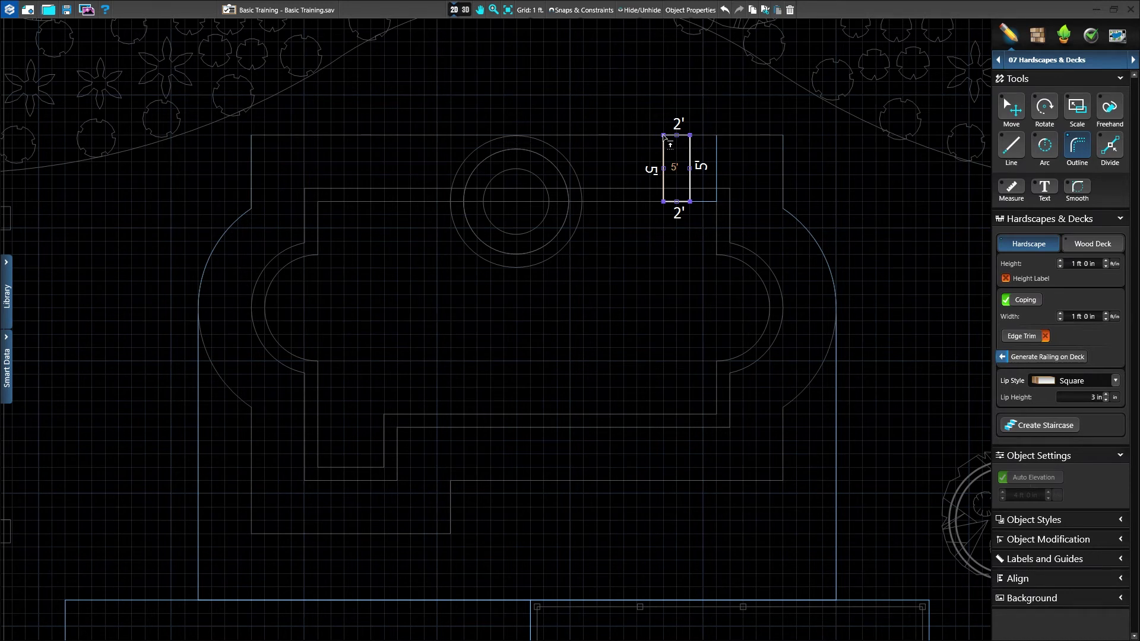
pyautogui.click(664, 136)
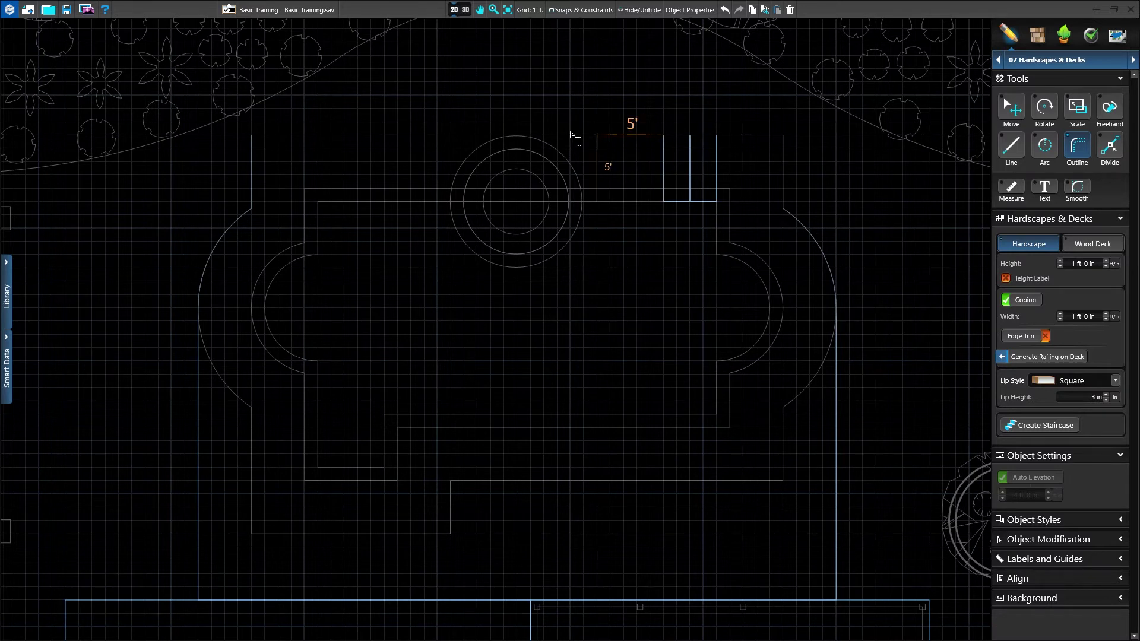
pyautogui.click(373, 135)
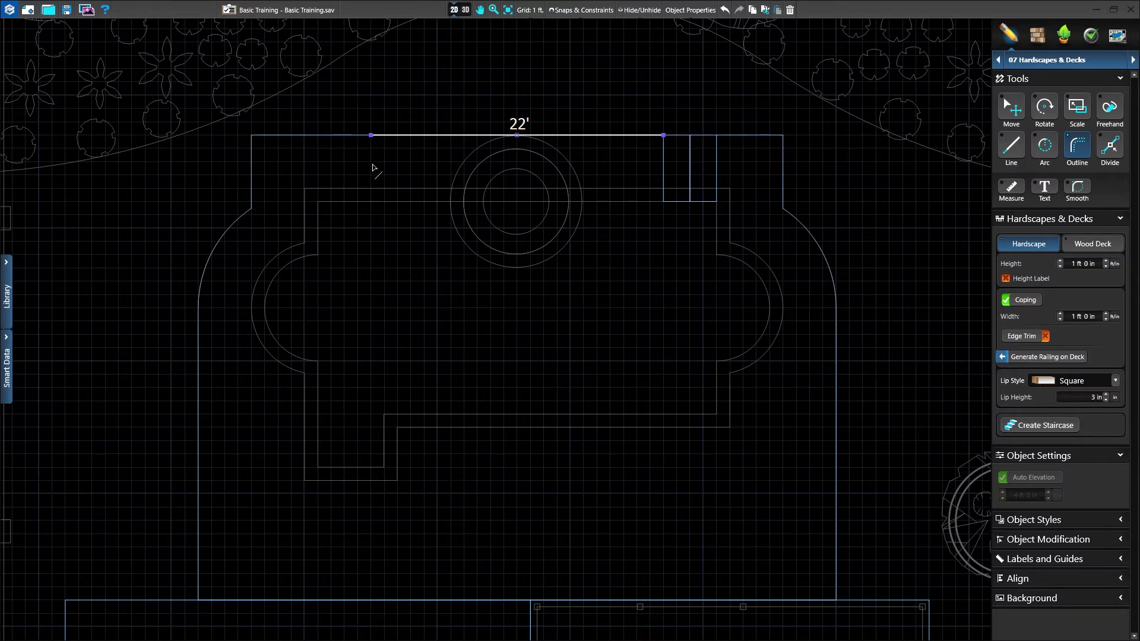
pyautogui.click(371, 202)
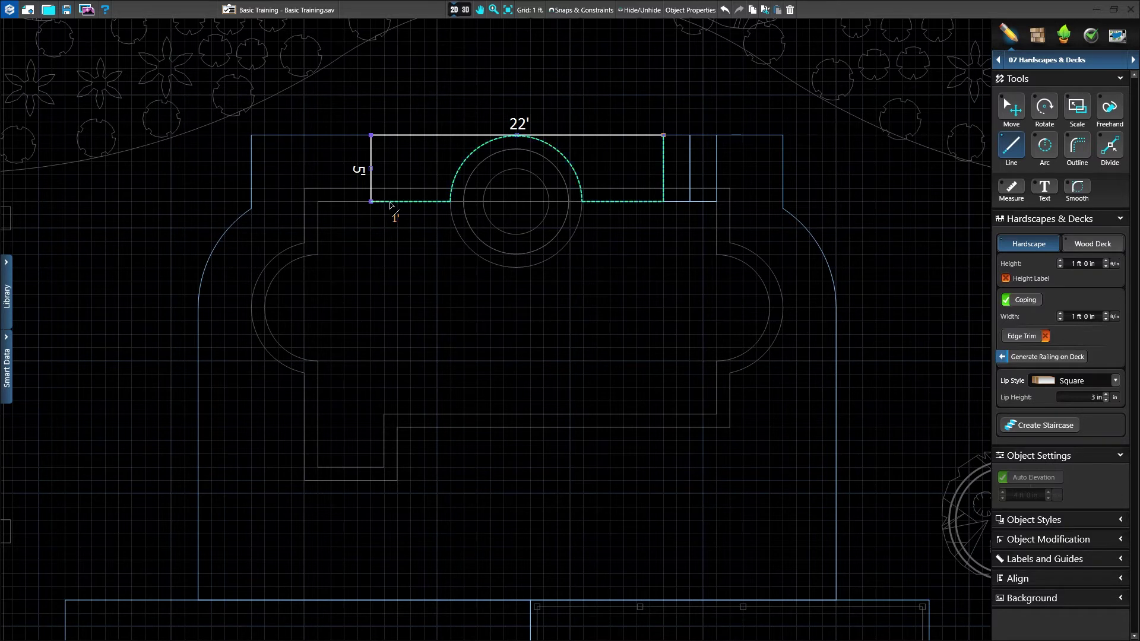
pyautogui.click(664, 202)
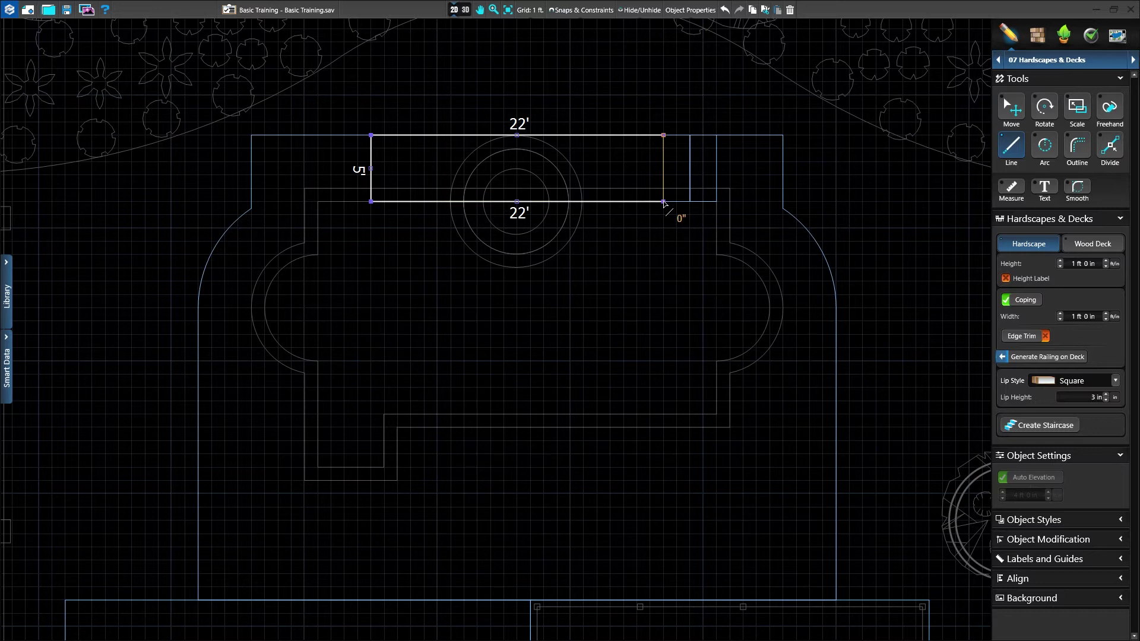
pyautogui.click(664, 136)
pyautogui.click(1011, 109)
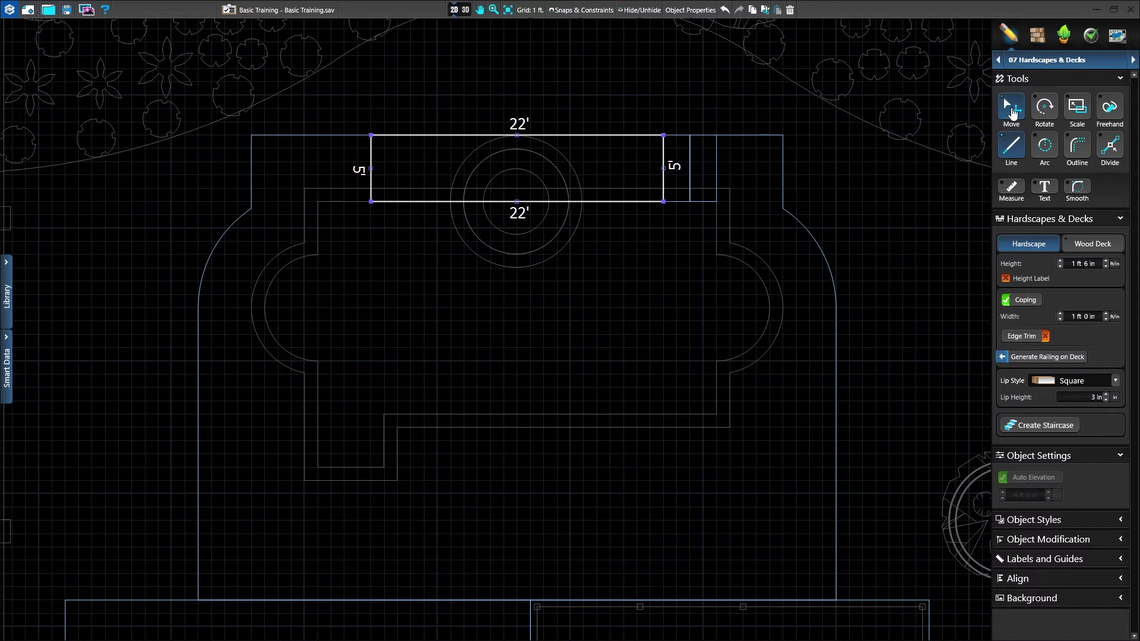
pyautogui.click(461, 10)
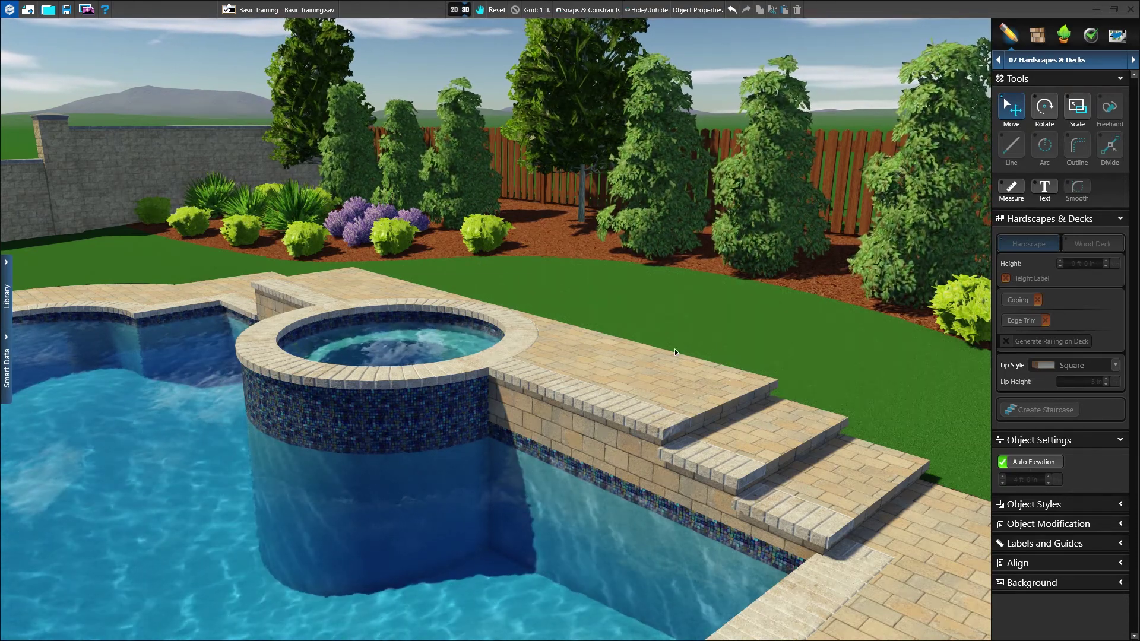
pyautogui.moveTo(691, 362); pyautogui.dragTo(458, 407, button='middle')
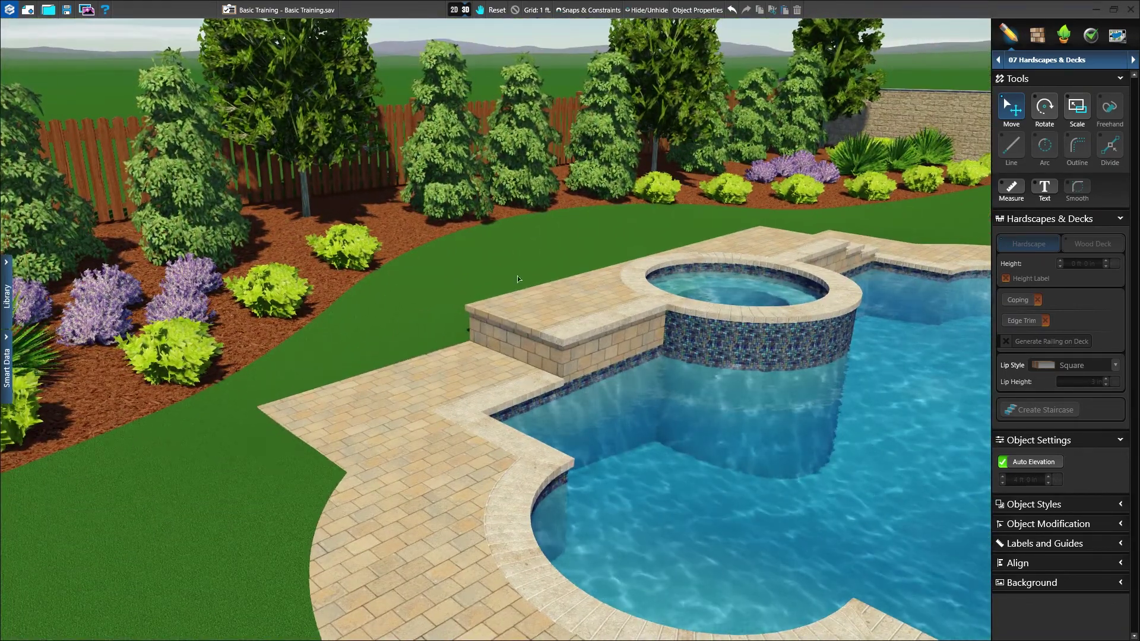
pyautogui.click(460, 10)
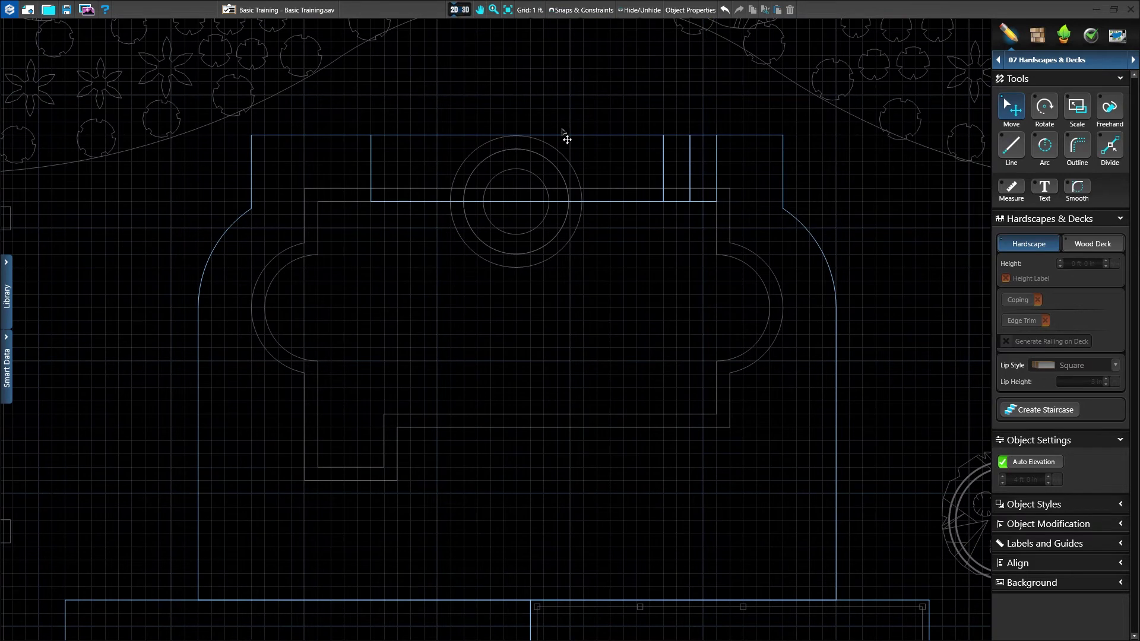
# Add a staircase to the raised platform's open end and stretch it to the platform's full 5' width
pyautogui.click(1043, 411)
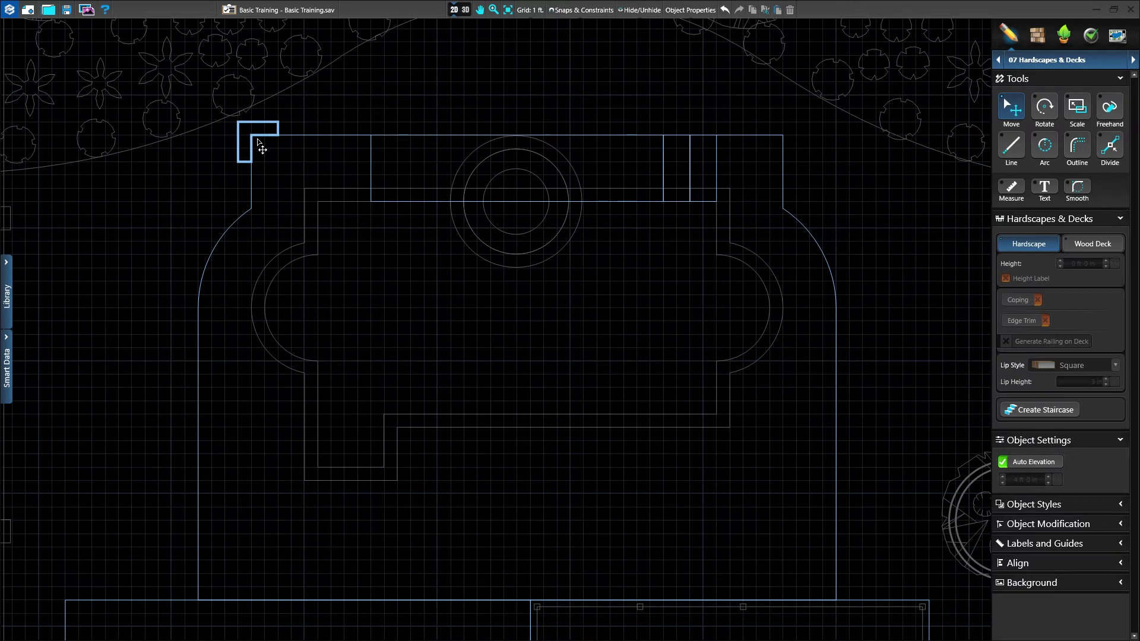
pyautogui.click(375, 178)
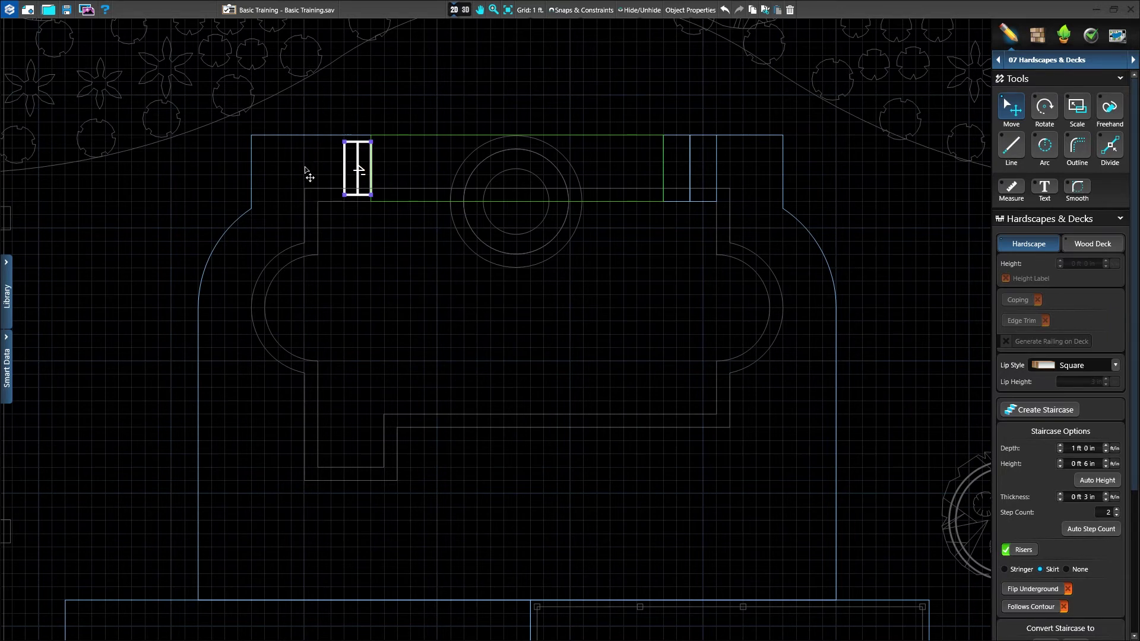
pyautogui.moveTo(361, 171); pyautogui.dragTo(369, 140)
pyautogui.moveTo(372, 186); pyautogui.dragTo(365, 209)
pyautogui.scroll(3, 382, 178)
pyautogui.moveTo(429, 213); pyautogui.dragTo(379, 247, button='middle')
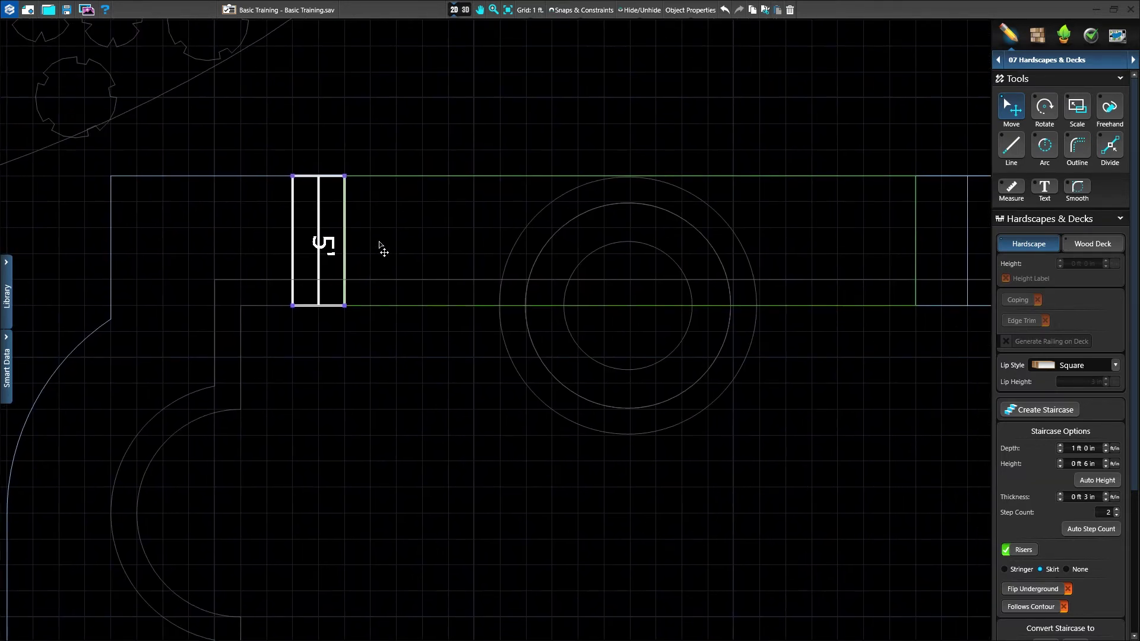
pyautogui.moveTo(293, 176)
pyautogui.mouseDown()
pyautogui.moveTo(295, 211)
pyautogui.moveTo(294, 177)
pyautogui.mouseUp()
pyautogui.click(725, 11)
pyautogui.scroll(1, 561, 253)
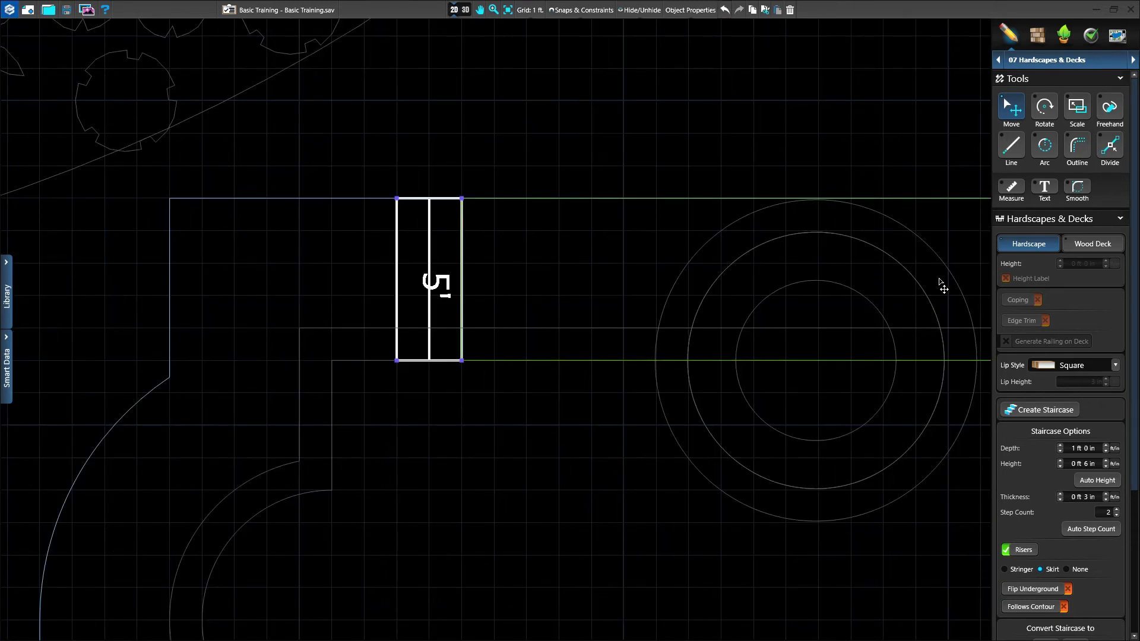
# Set the staircase's step depth to 2 ft 0 in
pyautogui.moveTo(1132, 325); pyautogui.dragTo(1135, 469)
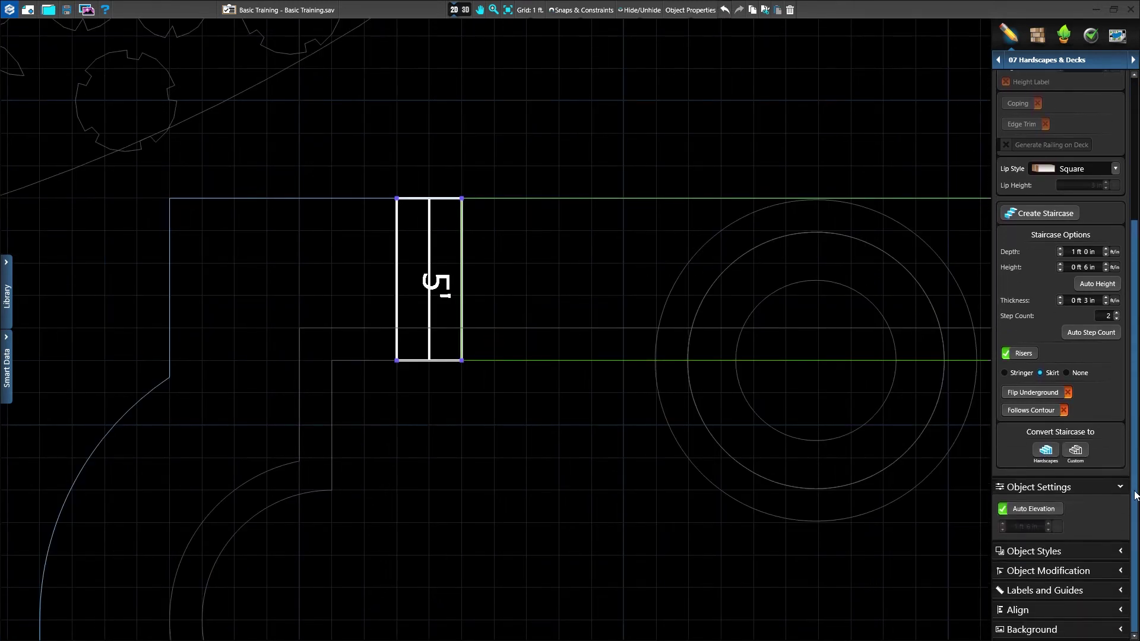
pyautogui.moveTo(1105, 249); pyautogui.dragTo(1105, 249)
pyautogui.click(1104, 256)
pyautogui.click(1105, 257)
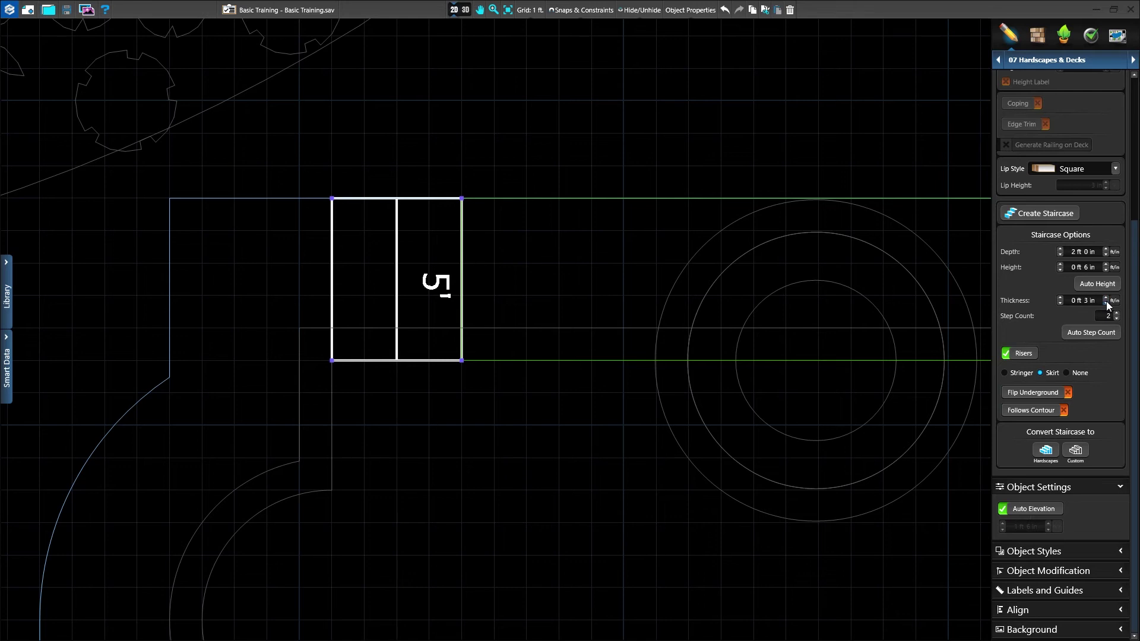
# Try a step count of 3 with automatic step height, and restore the count with the automatic step calculation
pyautogui.click(1116, 314)
pyautogui.click(1116, 319)
pyautogui.click(1091, 332)
pyautogui.click(1116, 313)
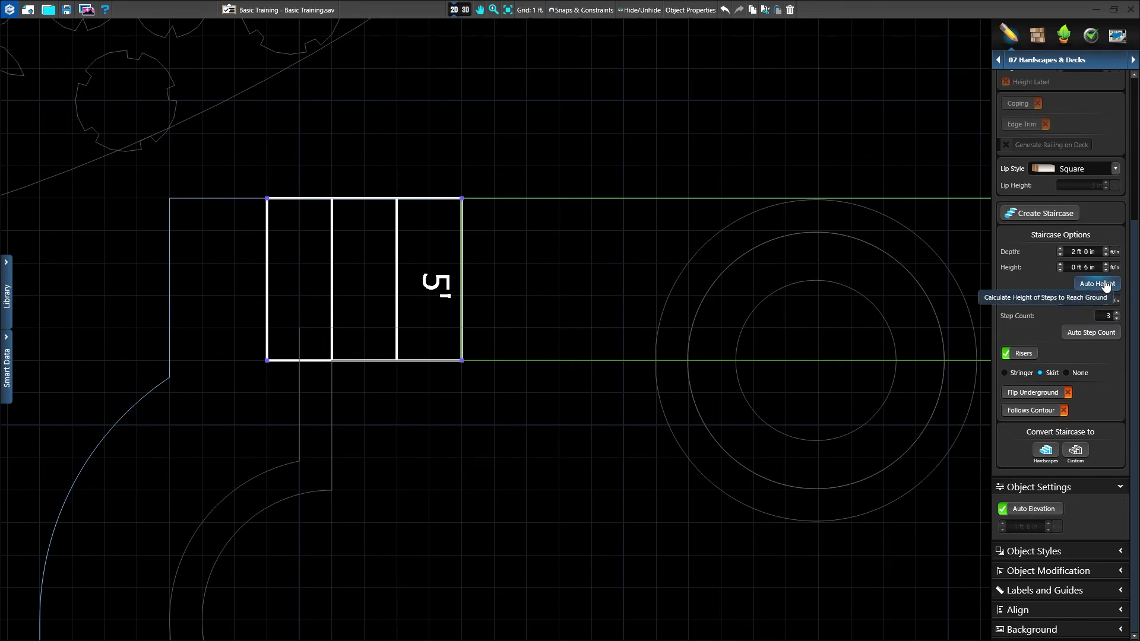
pyautogui.click(1104, 285)
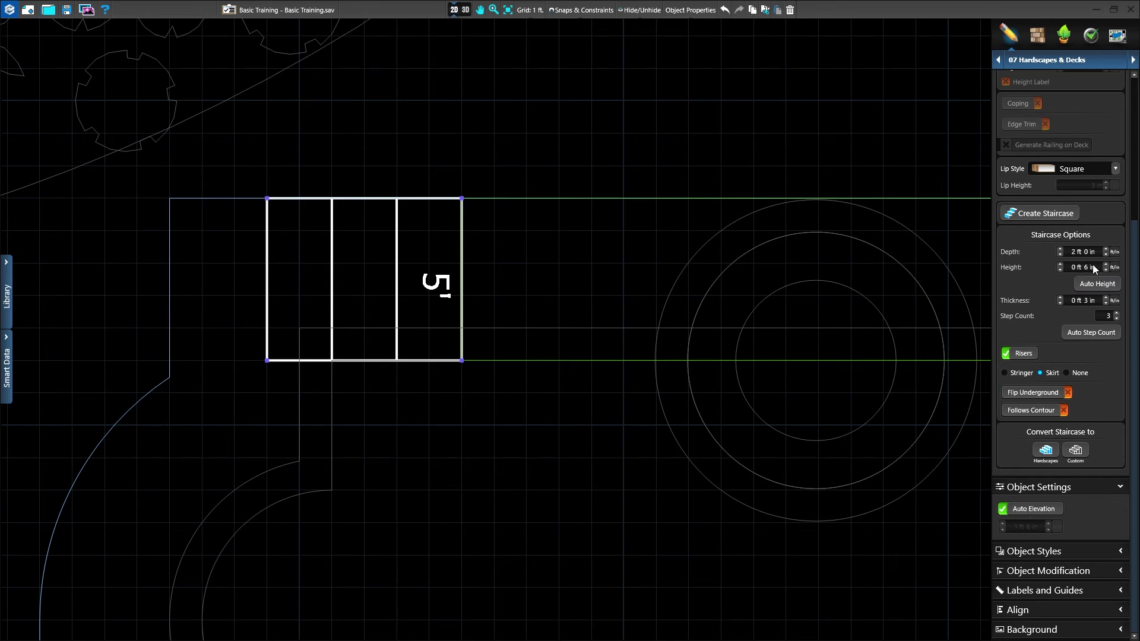
pyautogui.click(1092, 333)
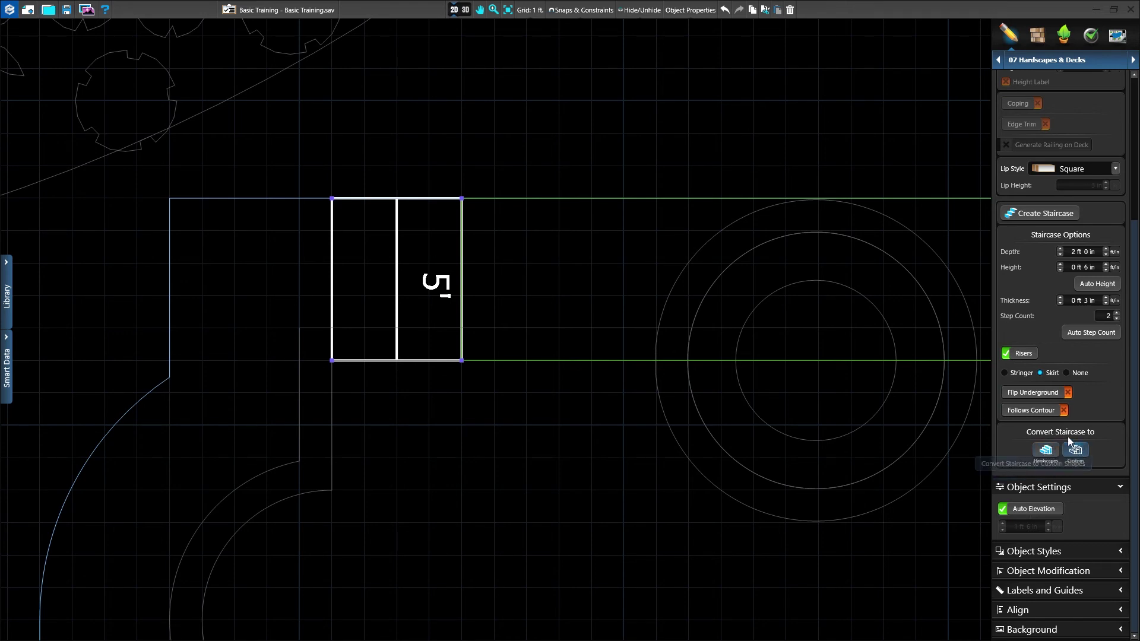
# Convert the two-step staircase into individual hardscapes and check the separate steps in 3D
pyautogui.click(1046, 450)
pyautogui.click(621, 355)
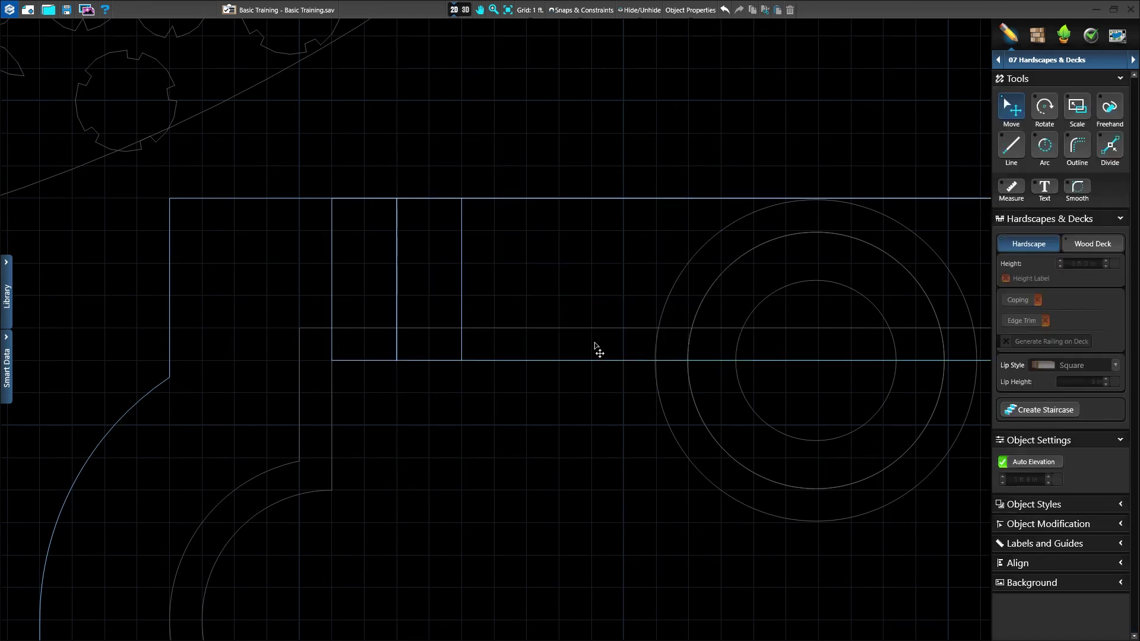
pyautogui.click(332, 249)
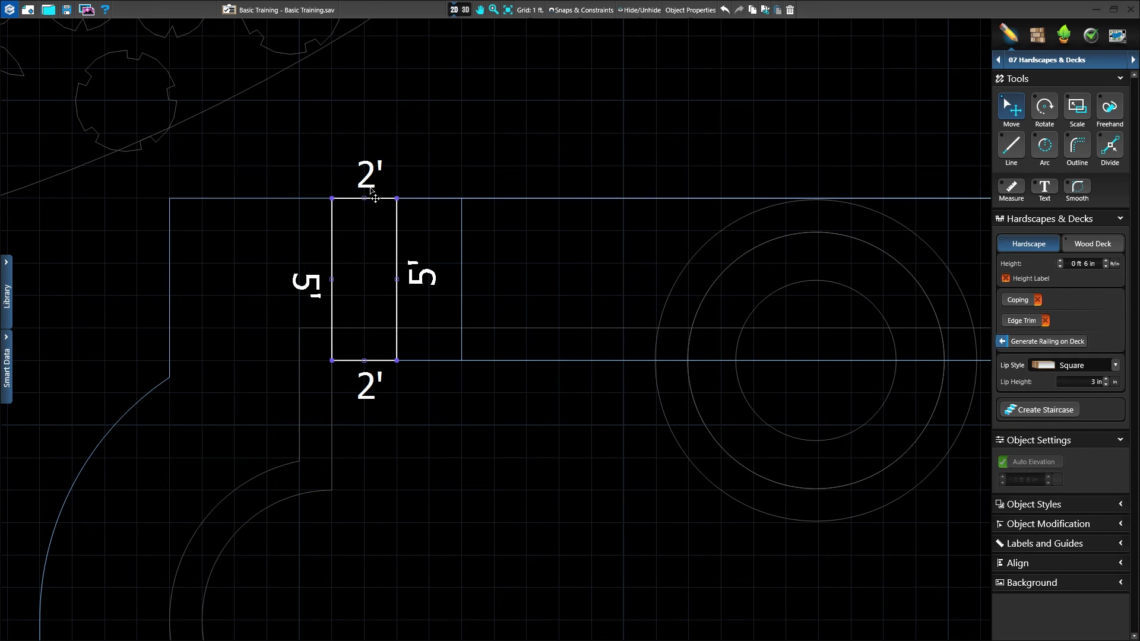
pyautogui.click(456, 11)
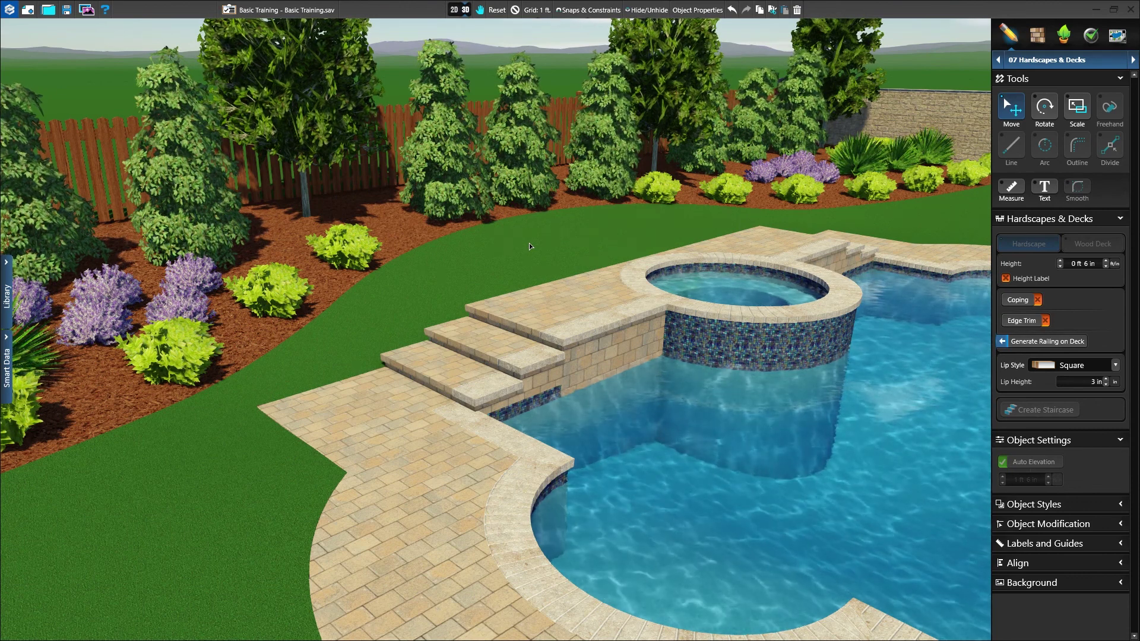
pyautogui.press('space')
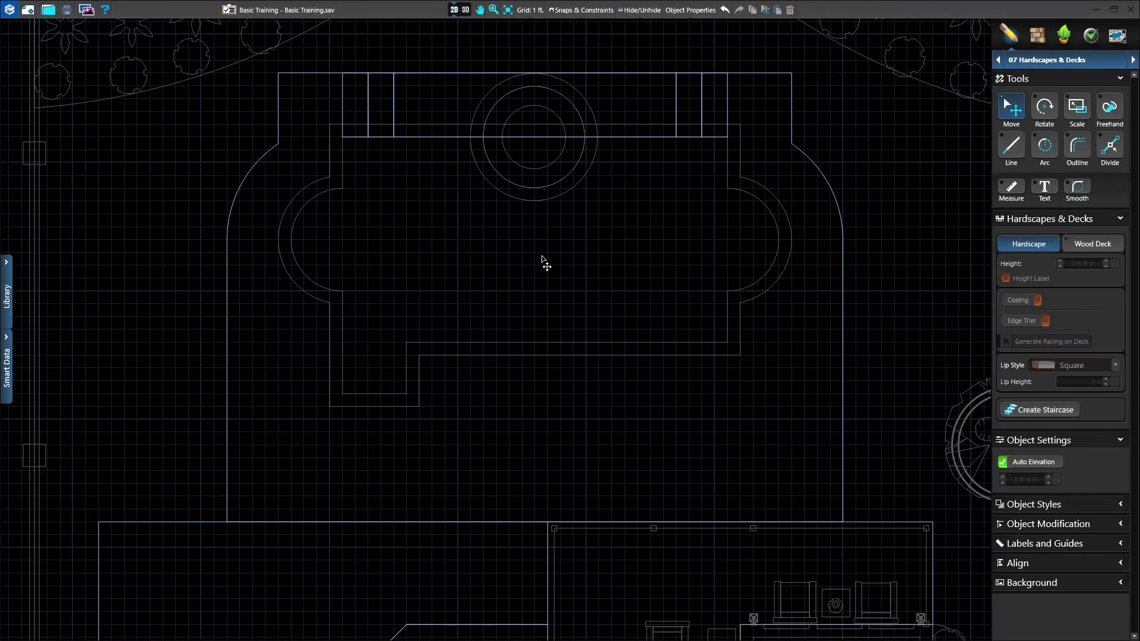
# Outline a 10' by 2' hardscape along the raised patio's edge beside the pool deck, 2 ft 6 in high, and view it in 3D
pyautogui.click(1008, 150)
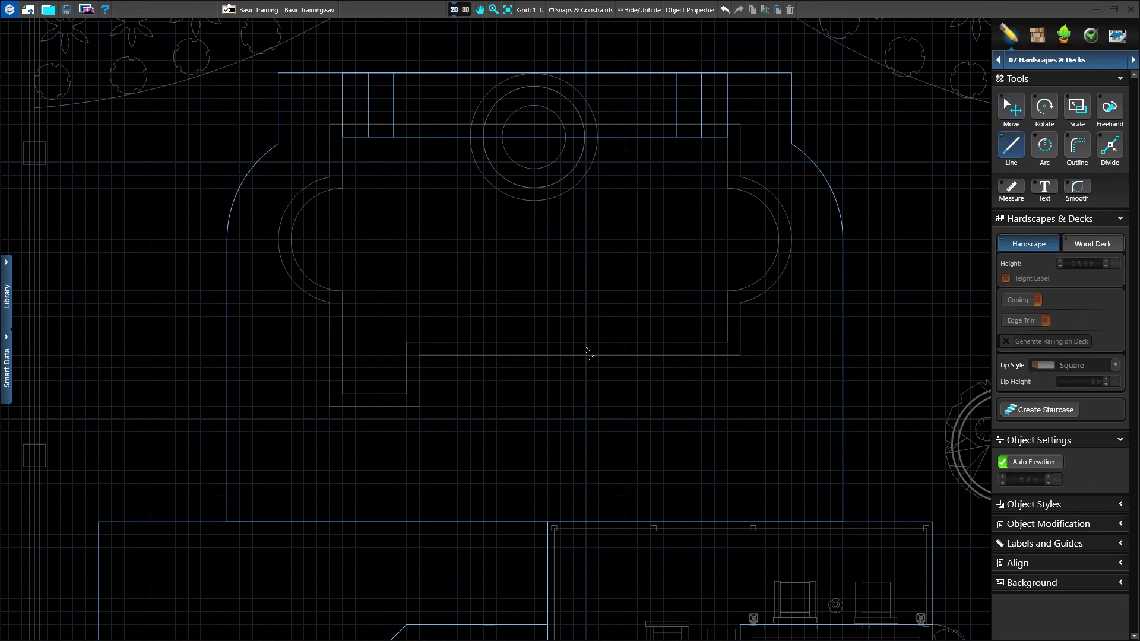
pyautogui.click(227, 522)
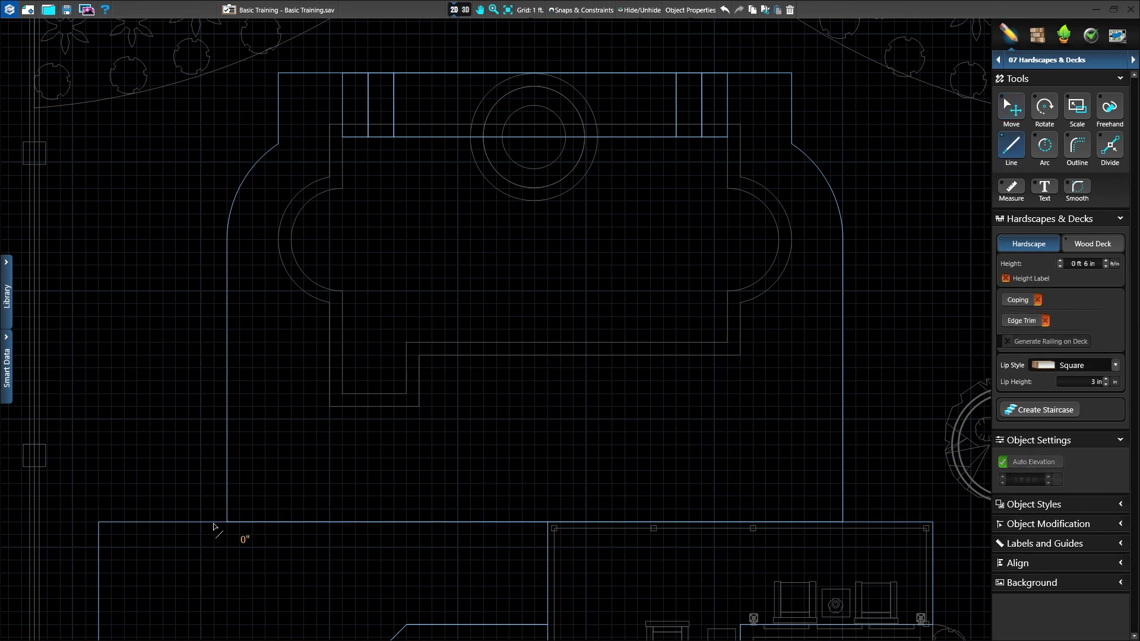
pyautogui.click(99, 522)
pyautogui.click(99, 496)
pyautogui.click(227, 495)
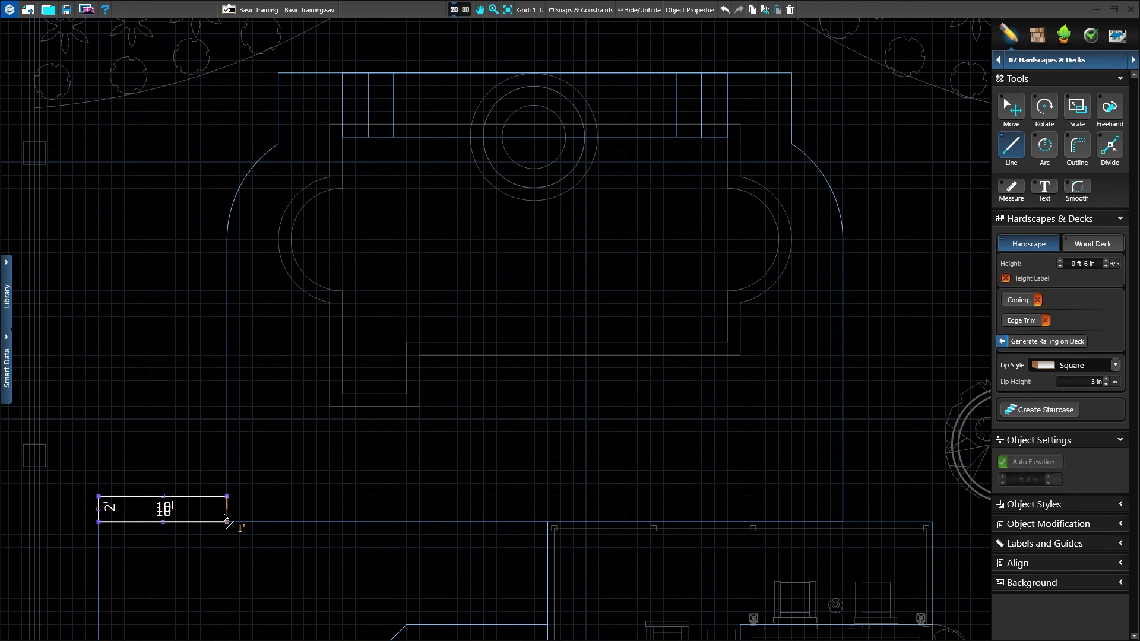
pyautogui.click(226, 522)
pyautogui.click(1060, 262)
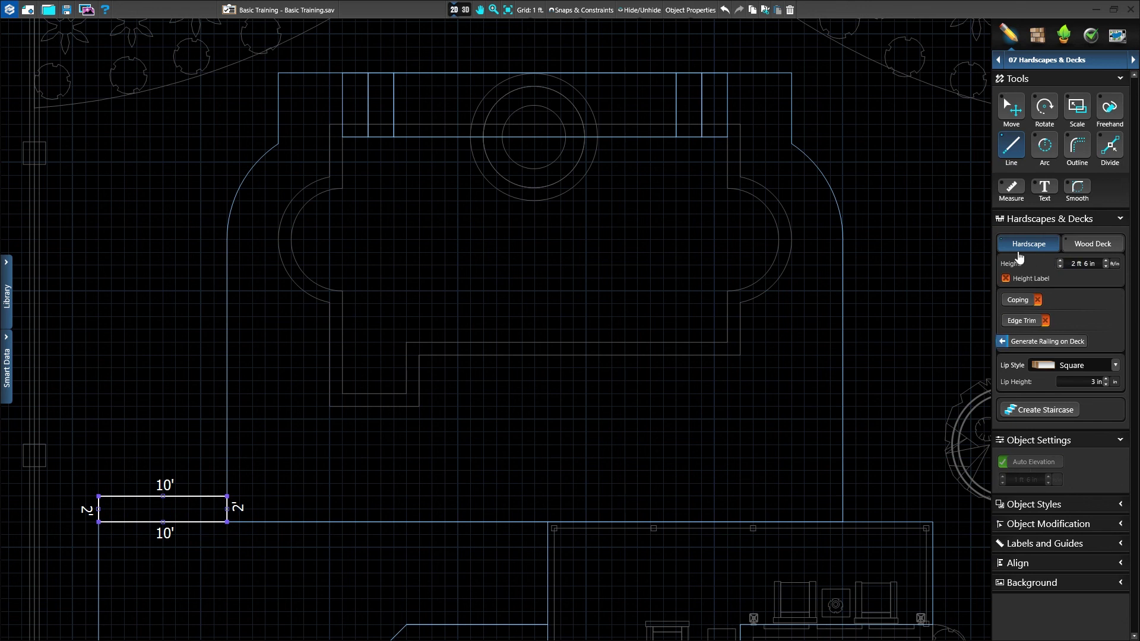
pyautogui.click(460, 10)
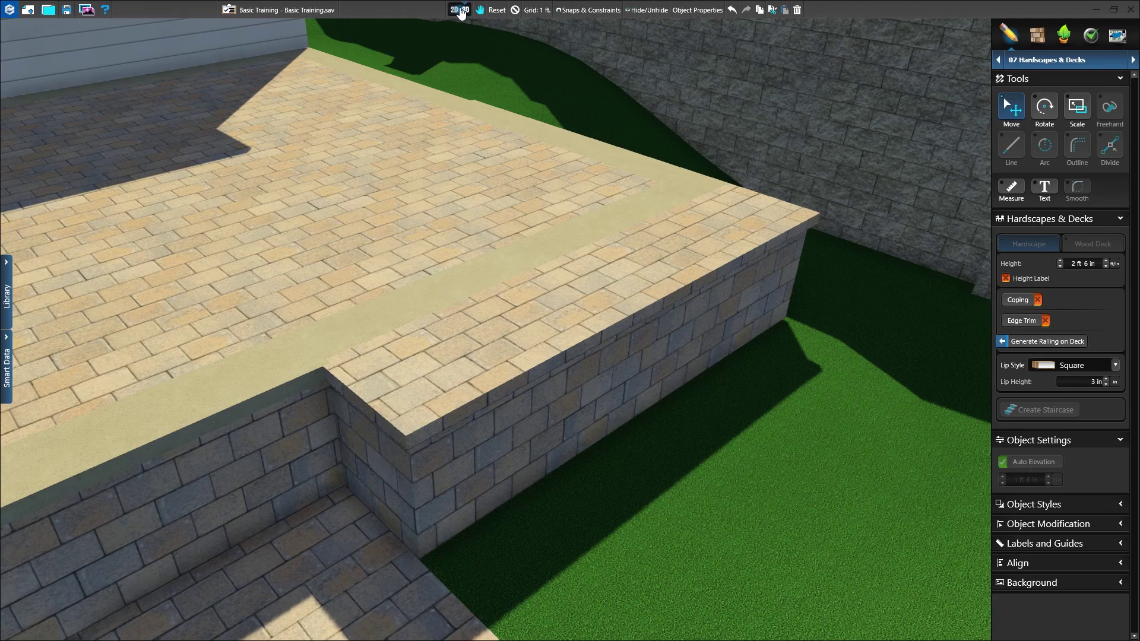